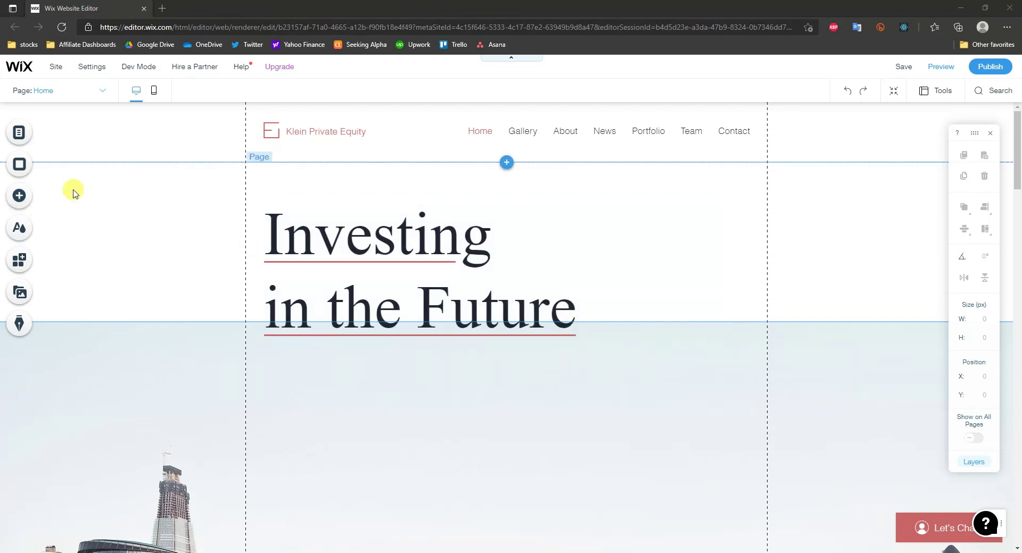
Add a blank page named 'New Page' to the site menu after Home.
left_click(19, 133)
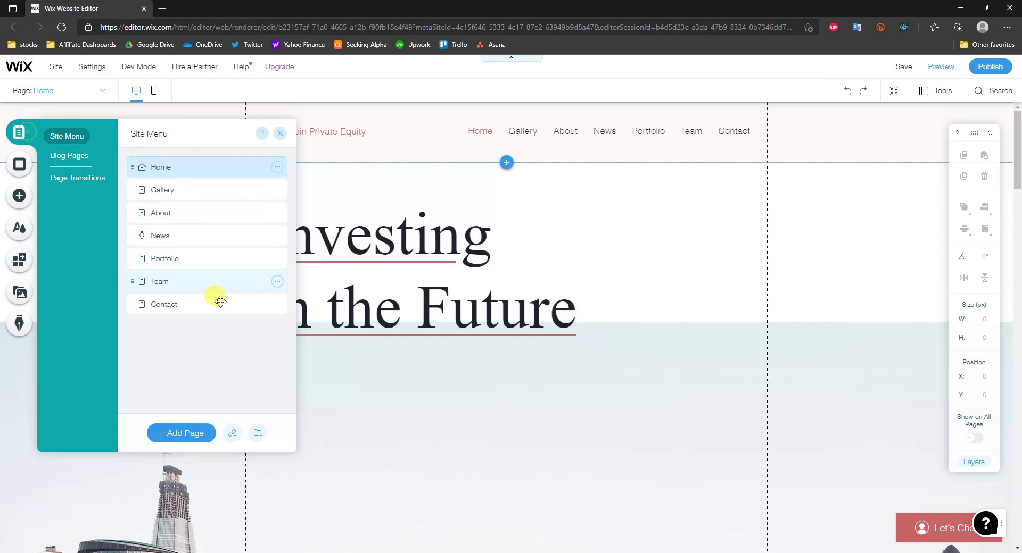
left_click(182, 434)
left_click(173, 121)
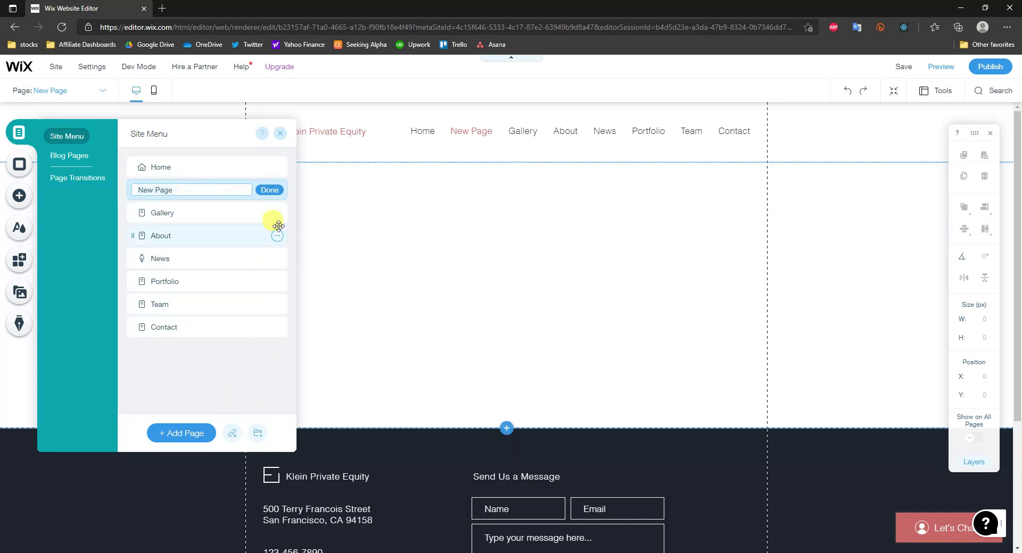
left_click(271, 190)
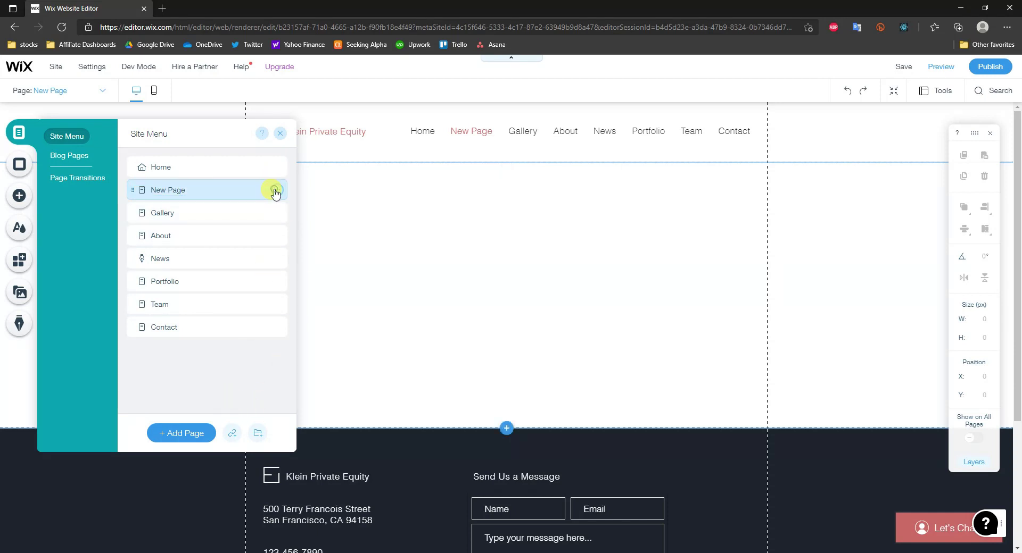
left_click(369, 221)
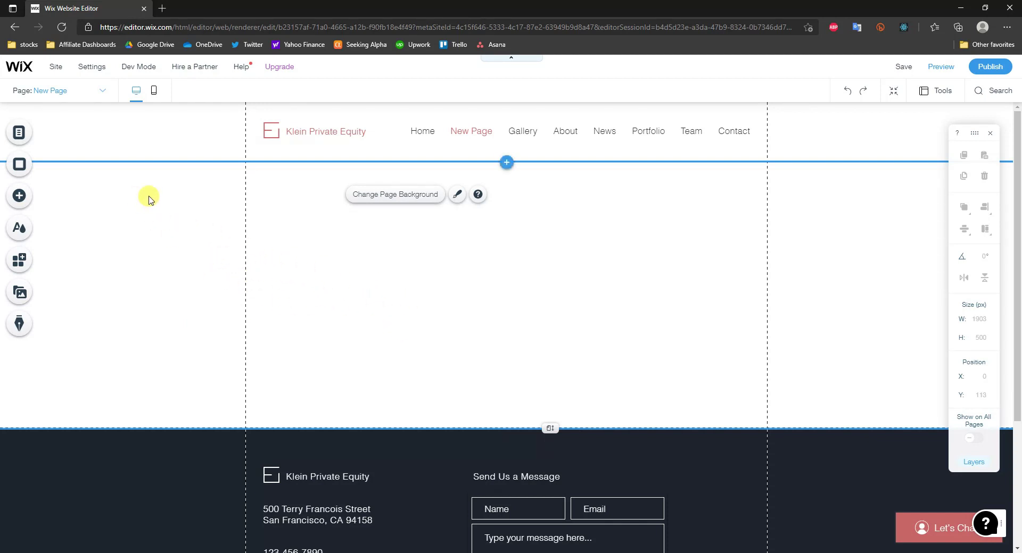
Install the Members Area from the Add panel's Members category, opening its My Account page.
left_click(32, 201)
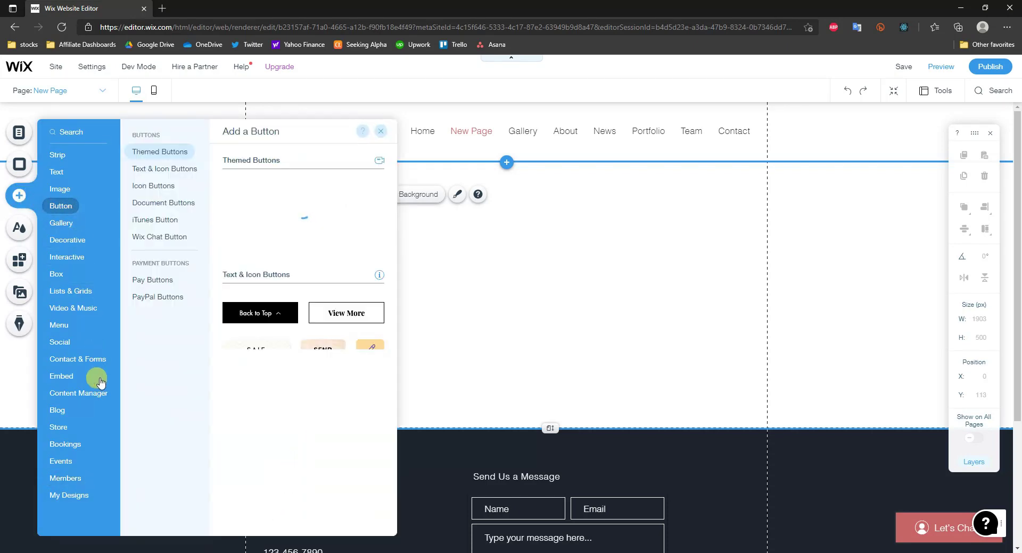
left_click(93, 479)
left_click(213, 362)
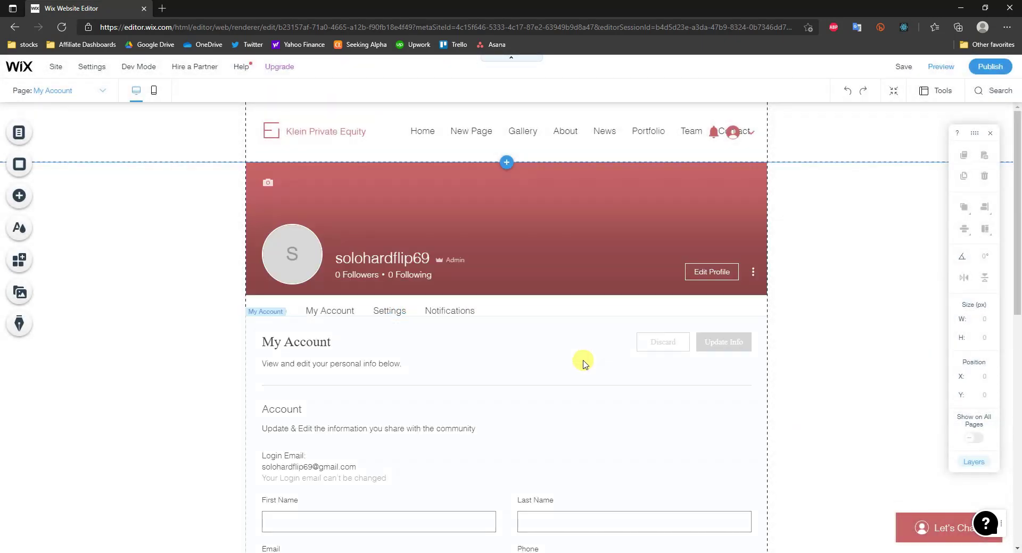
Scroll through the My Account page and select the header's login bar.
scroll(612, 352, "down", 3)
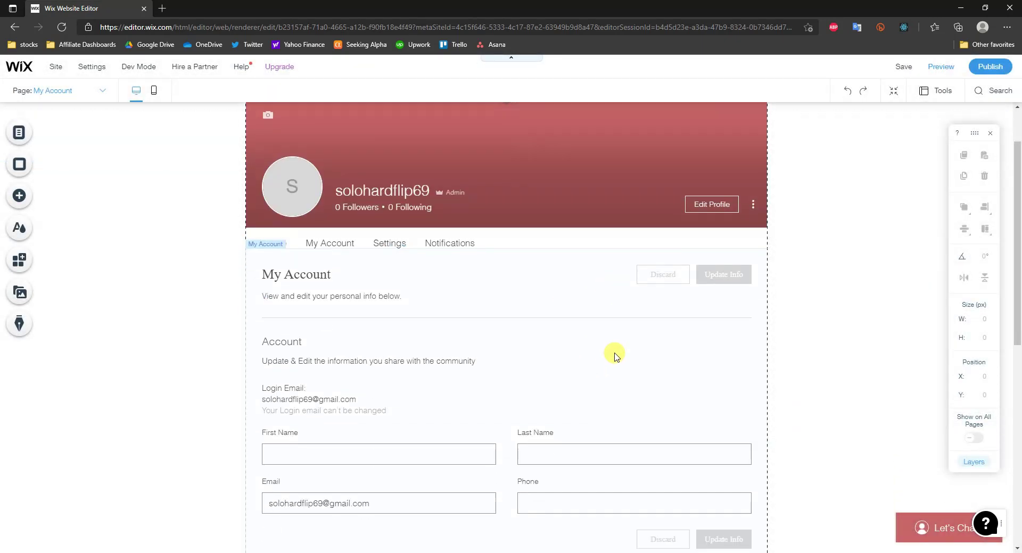
scroll(615, 351, "up", 3)
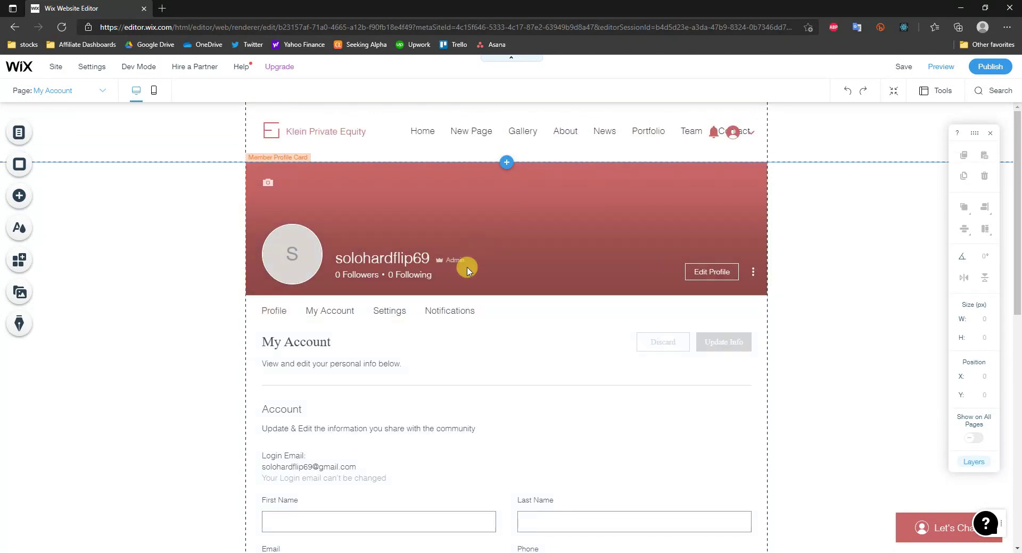
scroll(539, 376, "down", 1)
scroll(538, 376, "up", 1)
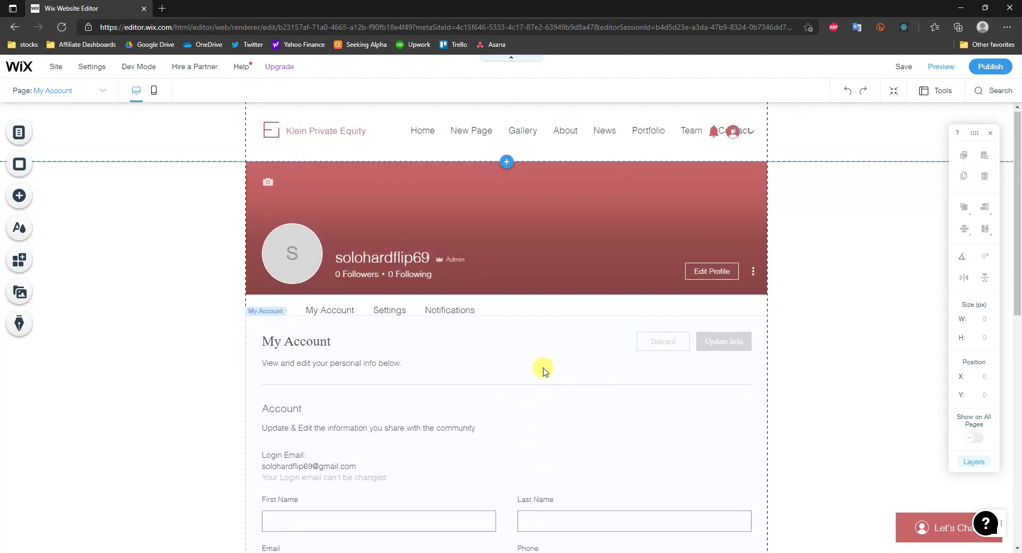
scroll(482, 324, "down", 1)
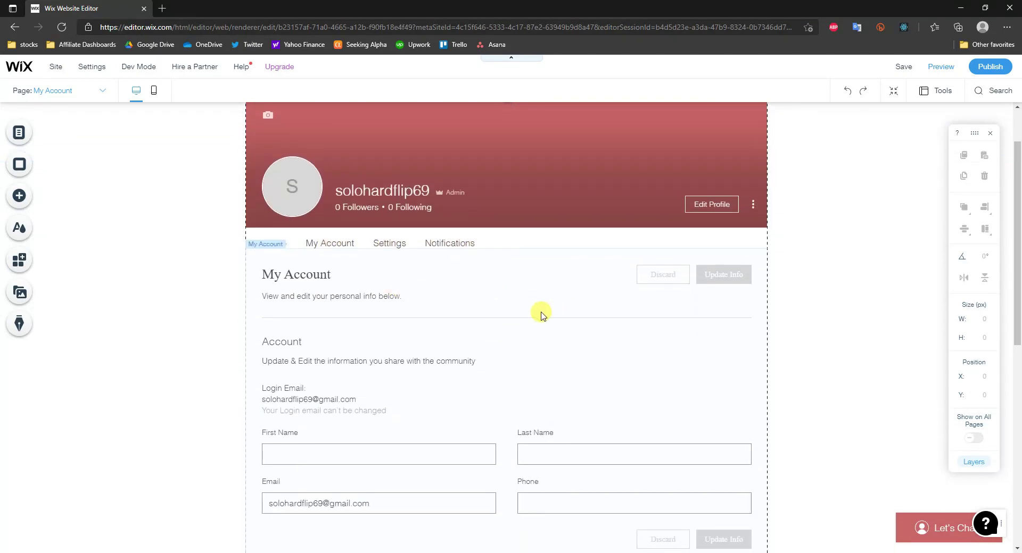
scroll(525, 353, "down", 3)
scroll(552, 444, "down", 1)
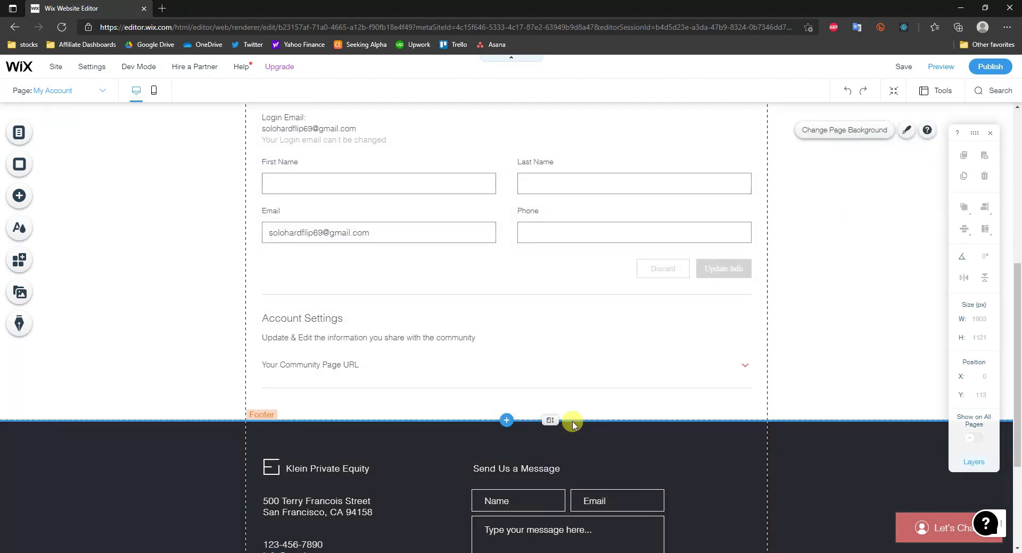
scroll(577, 424, "up", 5)
left_click(735, 128)
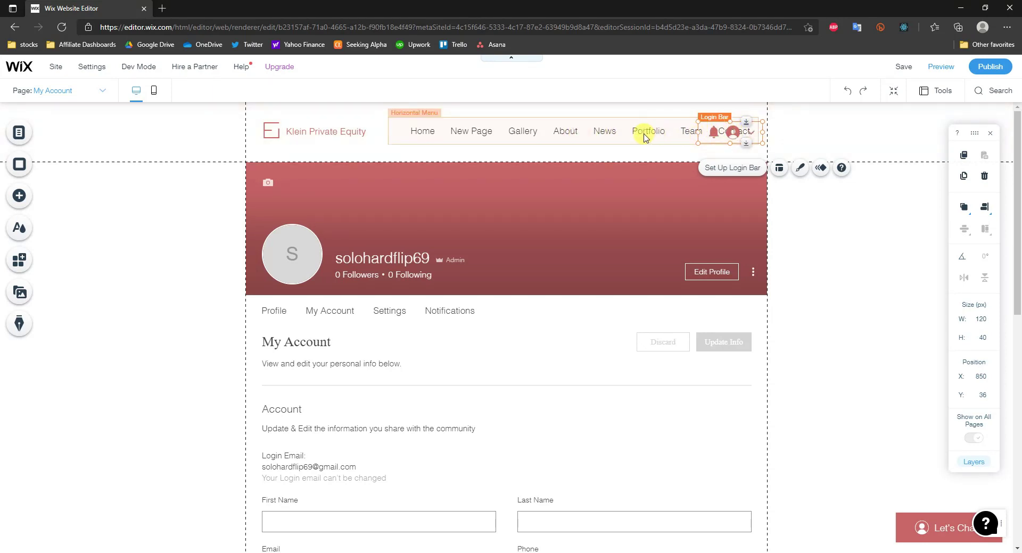
Shift the Klein Private Equity title and menu lower, and move the login bar to the top right.
left_click(274, 134)
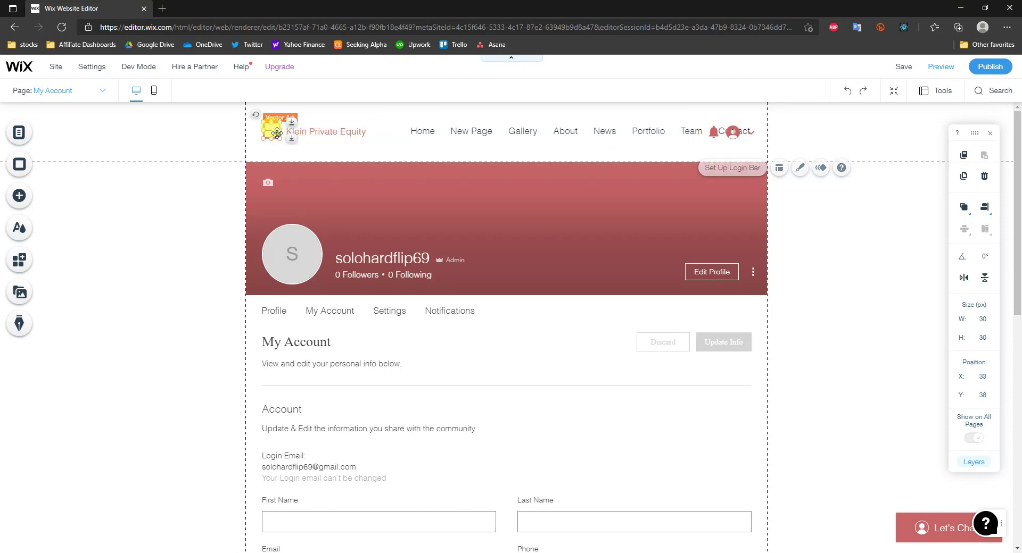
left_click_drag(335, 132, 332, 146)
left_click_drag(520, 133, 502, 142)
left_click_drag(730, 129, 708, 113)
left_click(810, 205)
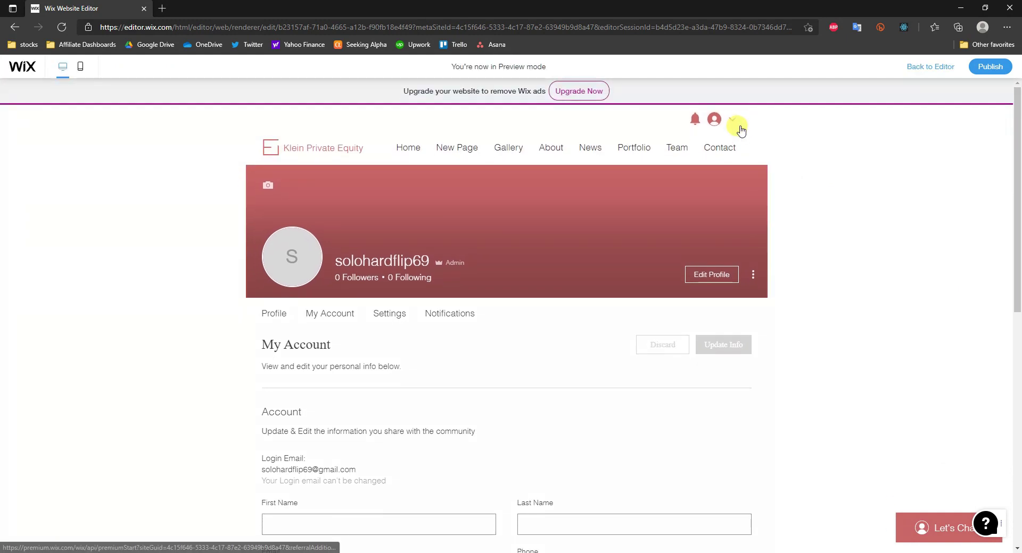
left_click(734, 124)
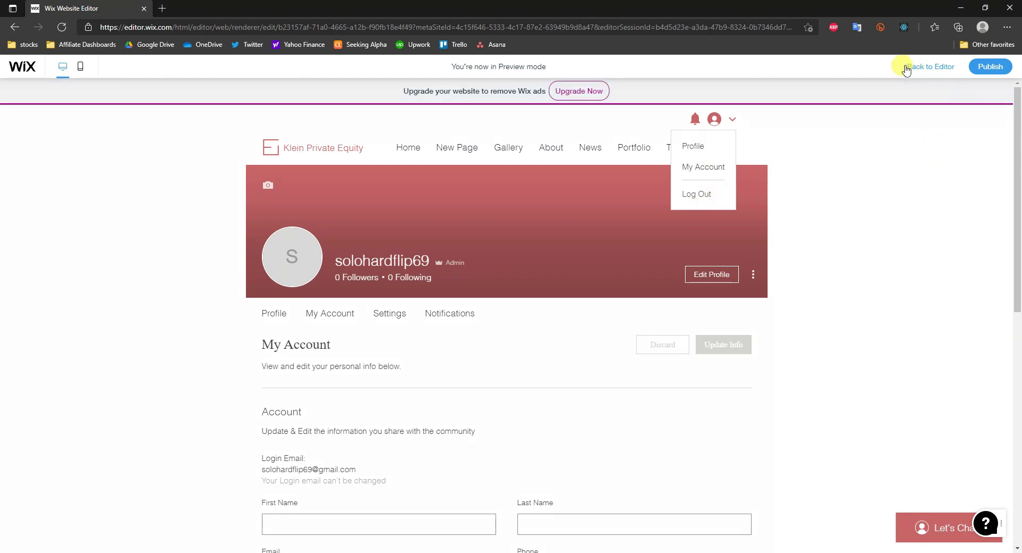
left_click(756, 194)
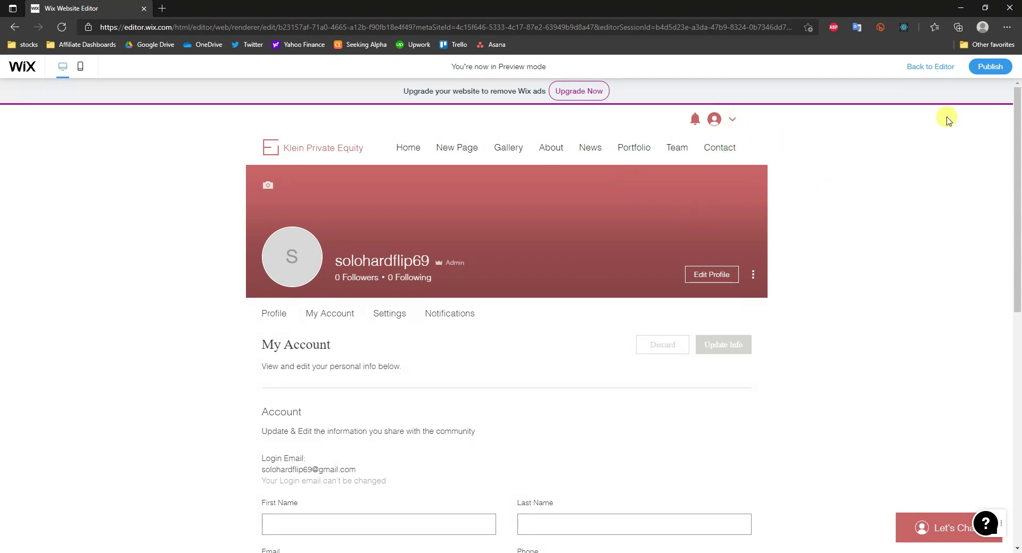
left_click(938, 70)
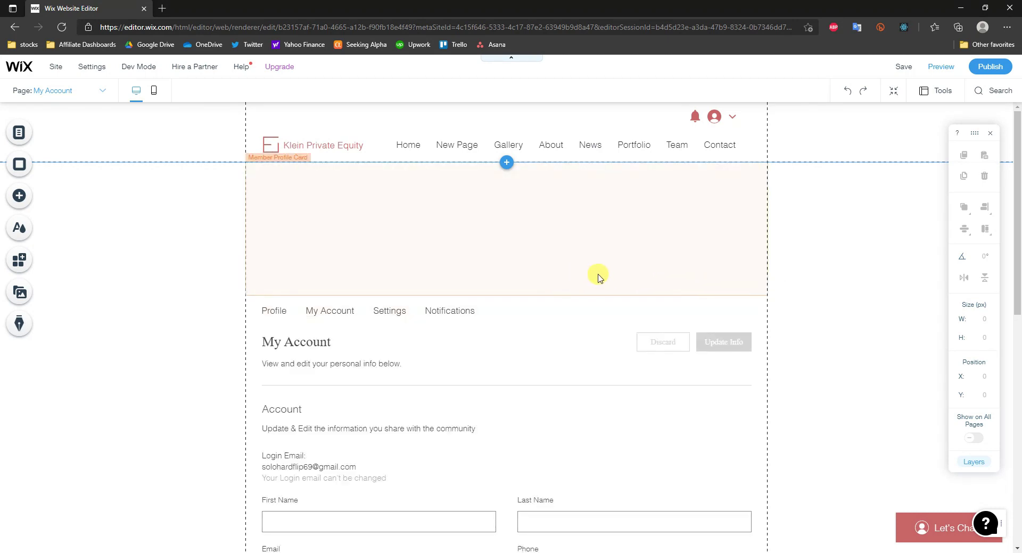
Open the Member Profile Card's Settings from its right-click menu.
left_click(612, 197)
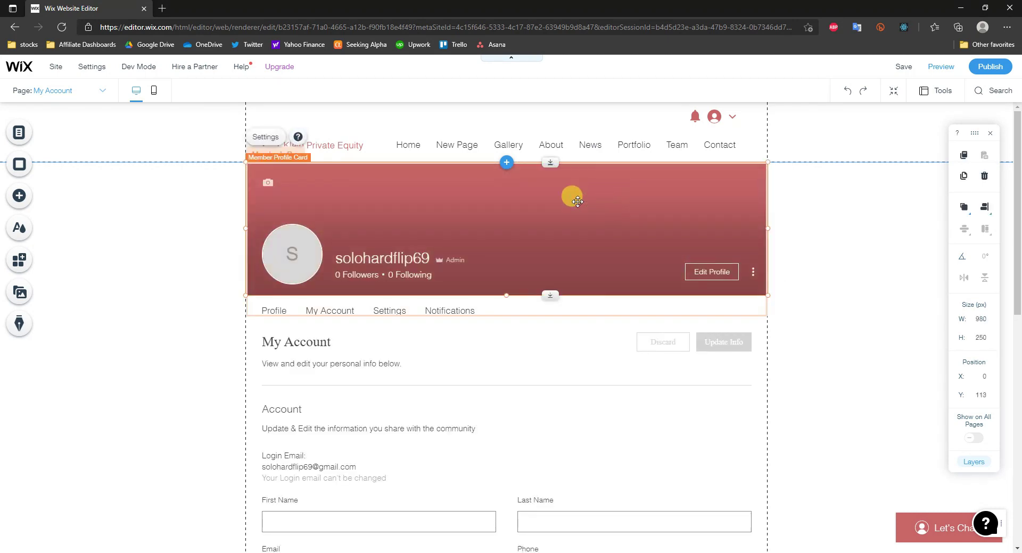
right_click(534, 205)
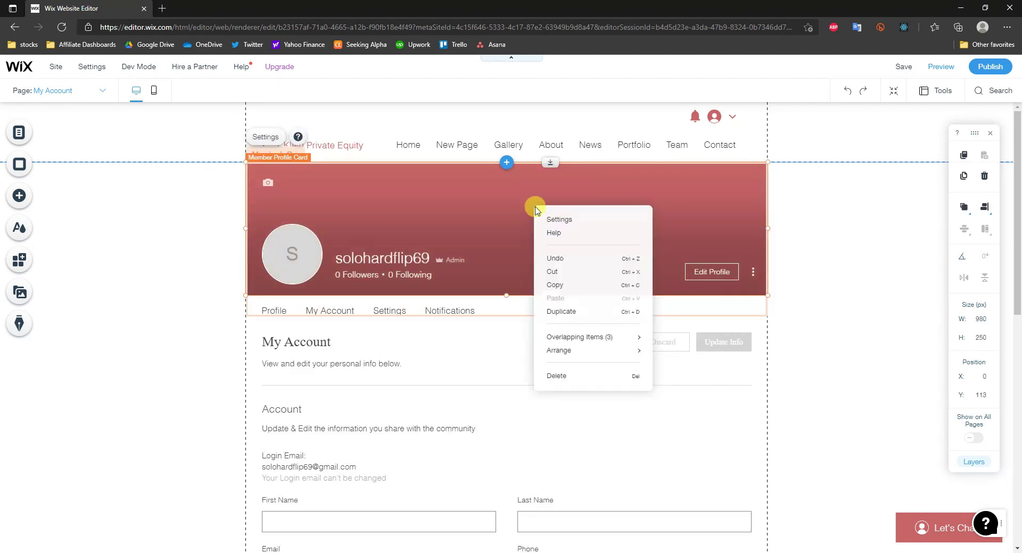
left_click(560, 219)
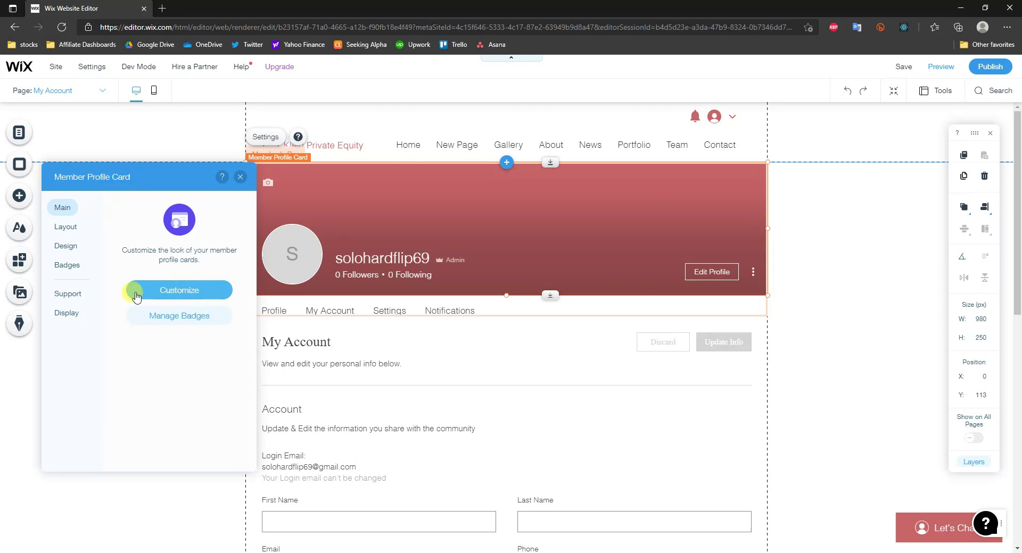
Try Cards layout and a square picture, keeping the profile card Full Width with a round avatar.
left_click(153, 300)
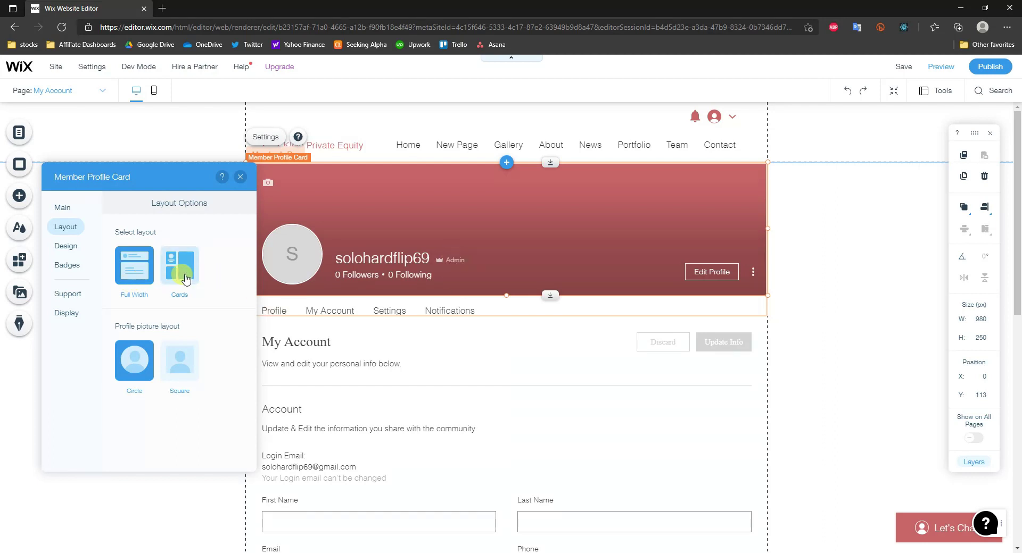
left_click(181, 272)
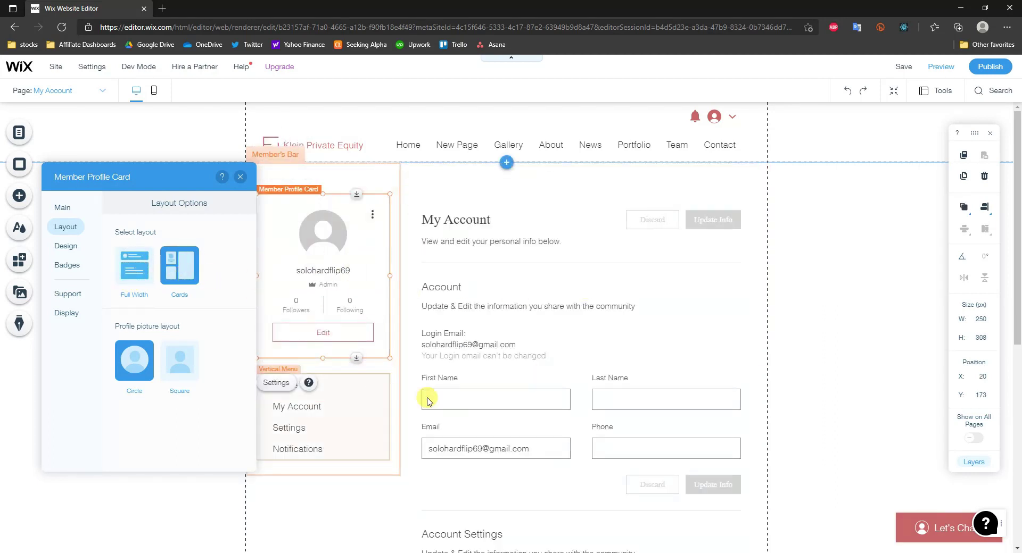
left_click(136, 266)
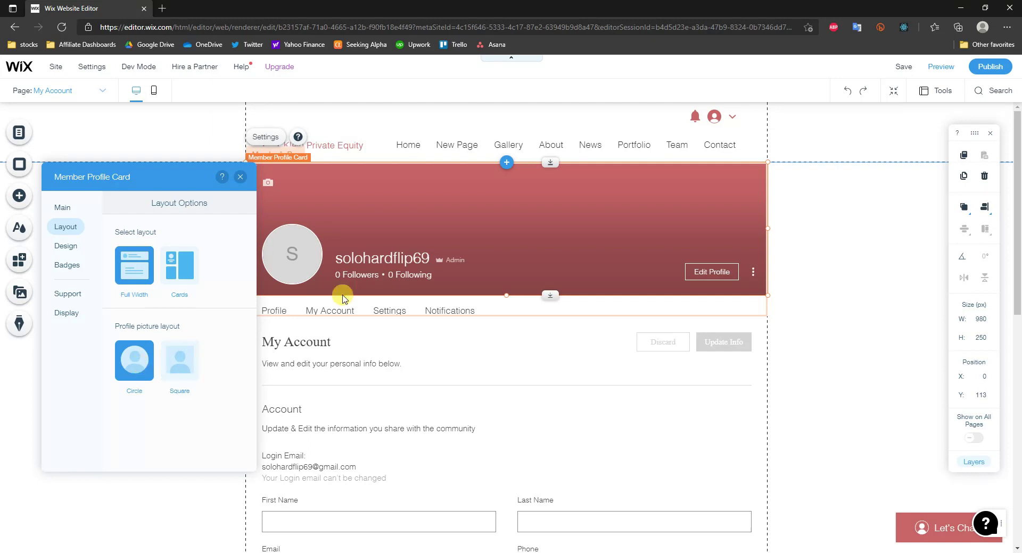
left_click(179, 367)
left_click(147, 373)
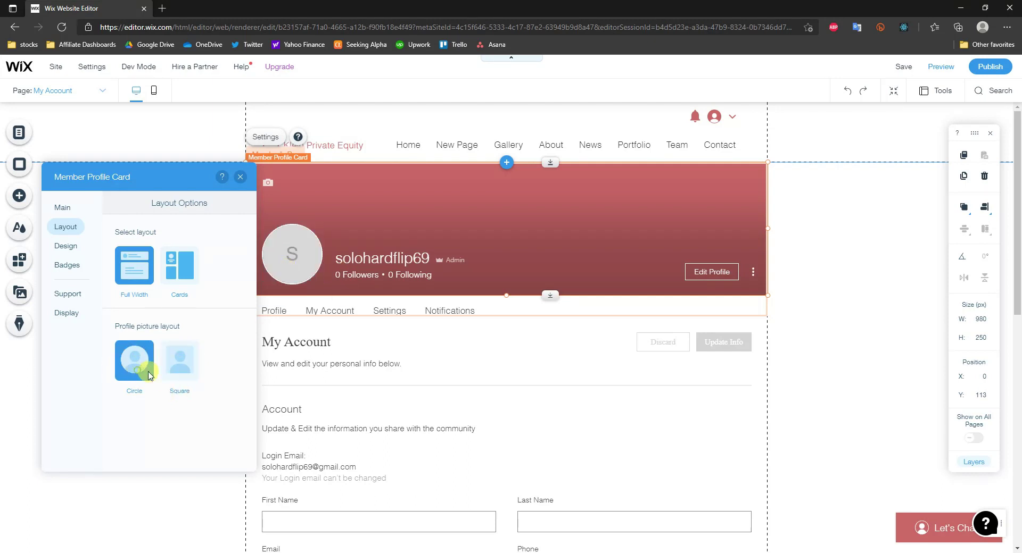
left_click(75, 254)
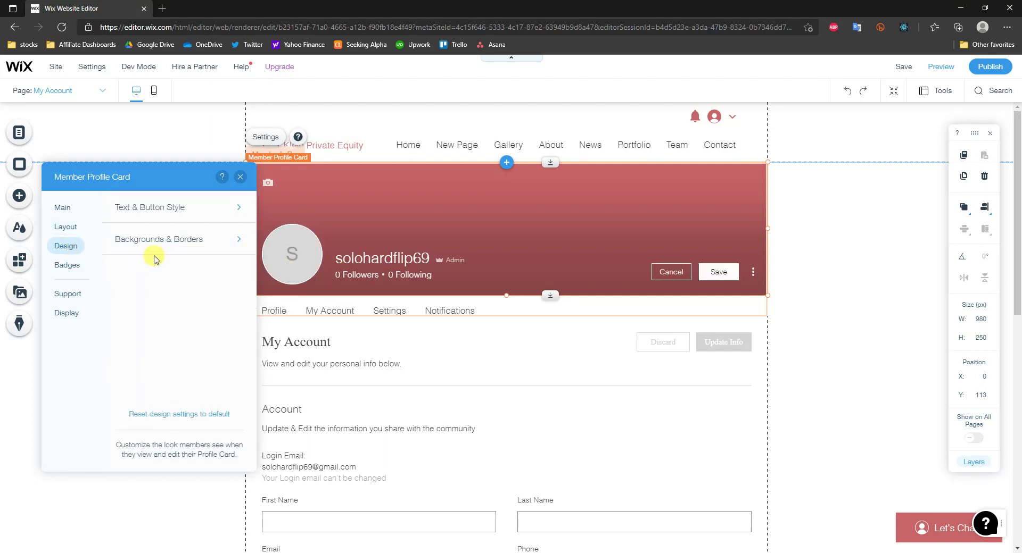
Set the profile card's buttons to 100% opacity and blue colour #008AFC.
left_click(235, 214)
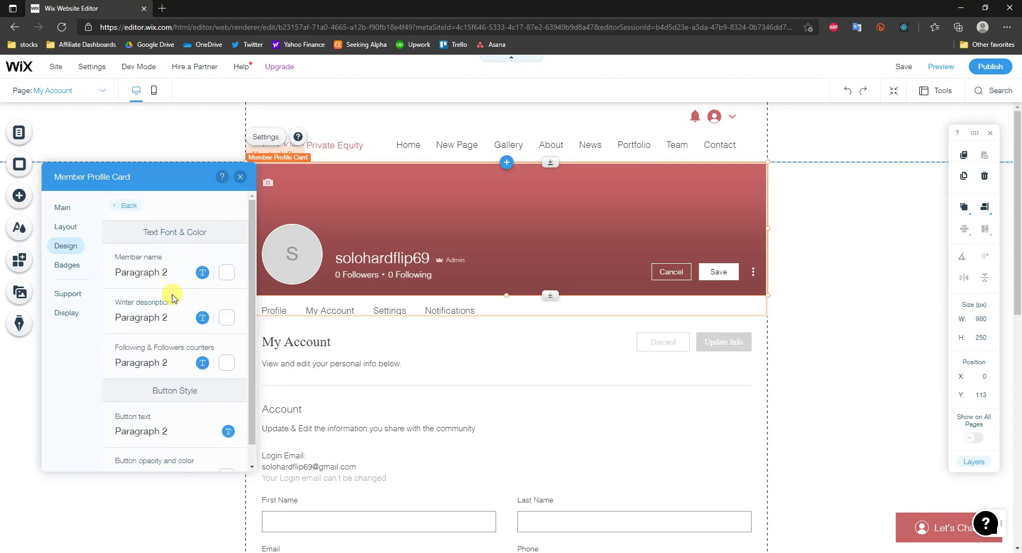
scroll(173, 296, "down", 1)
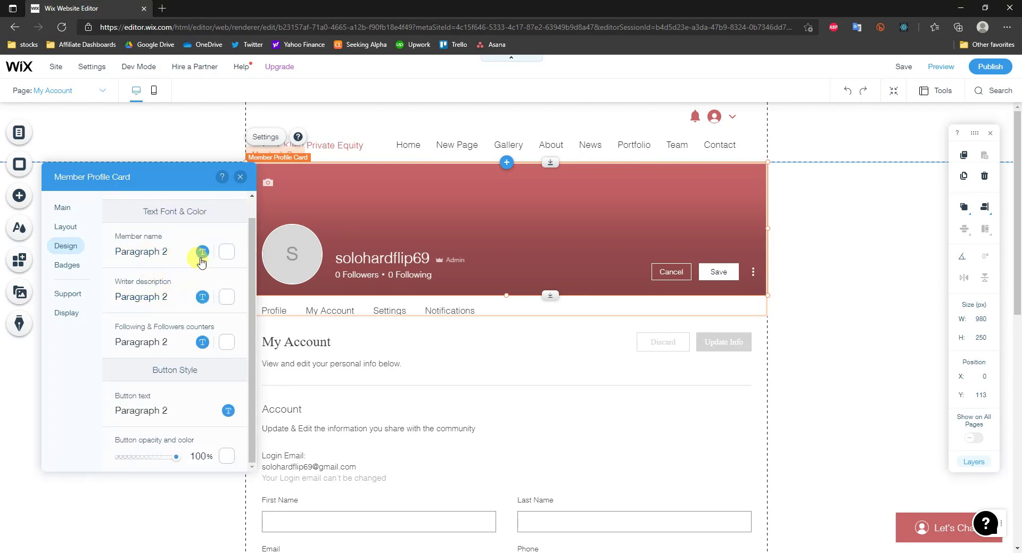
left_click(202, 252)
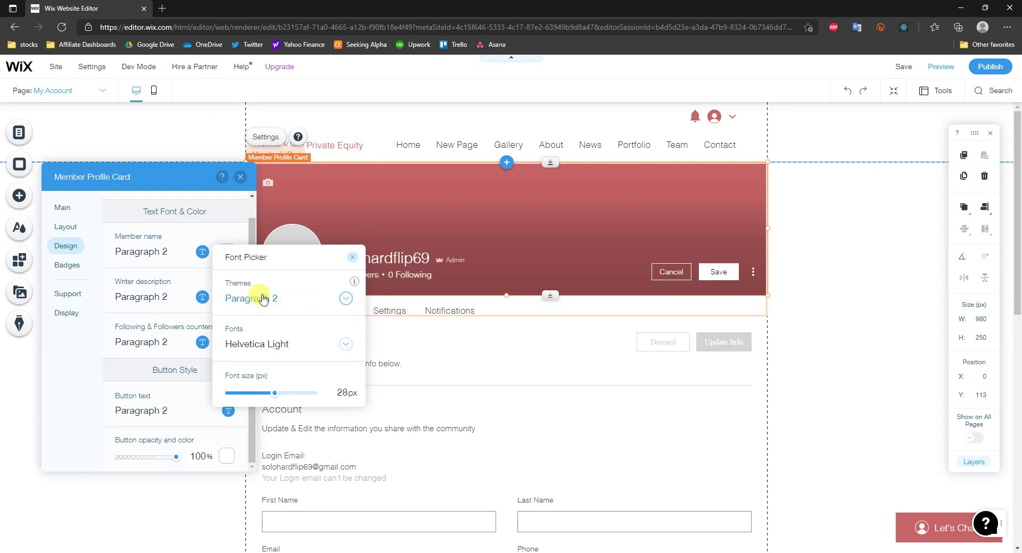
left_click(203, 272)
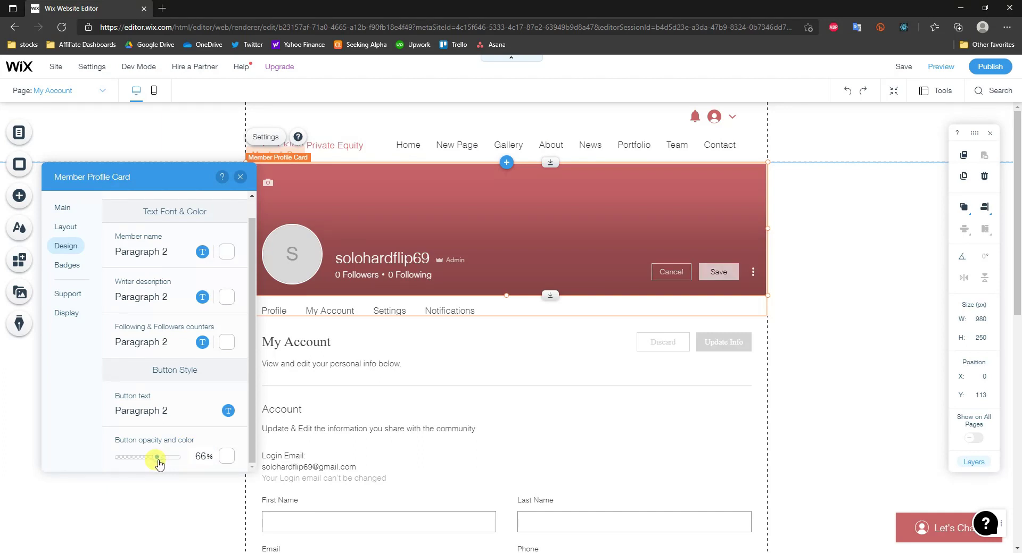
left_click_drag(158, 463, 228, 461)
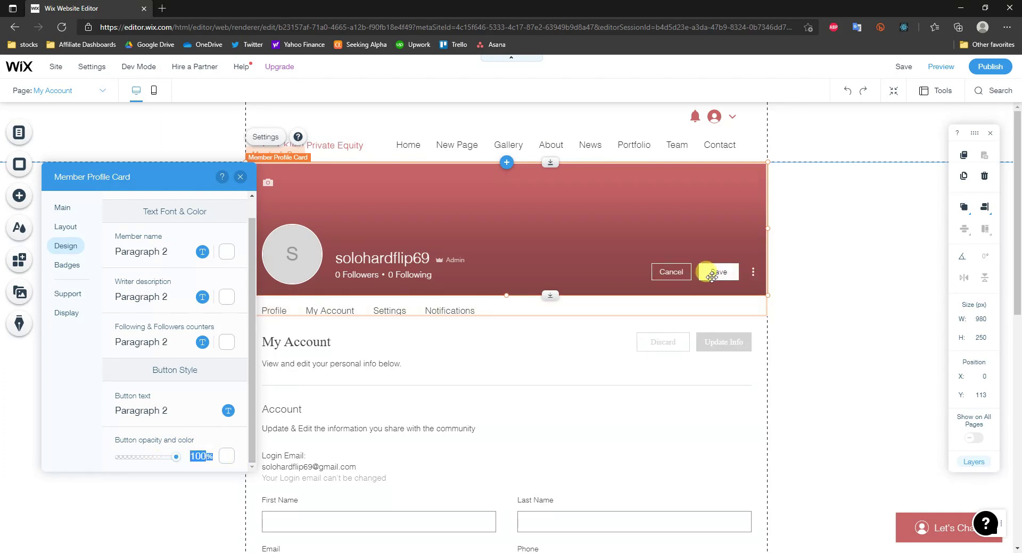
left_click(227, 456)
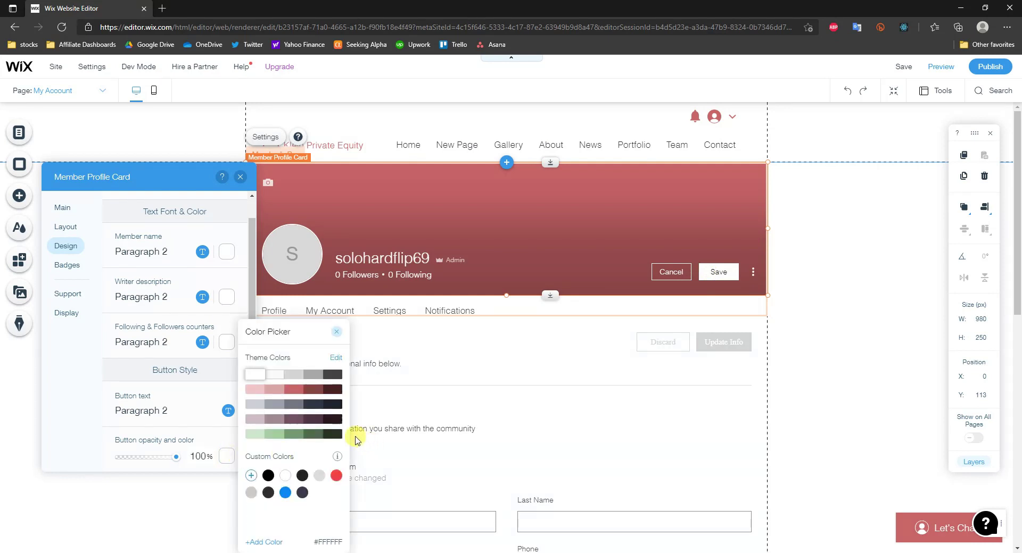
left_click(274, 434)
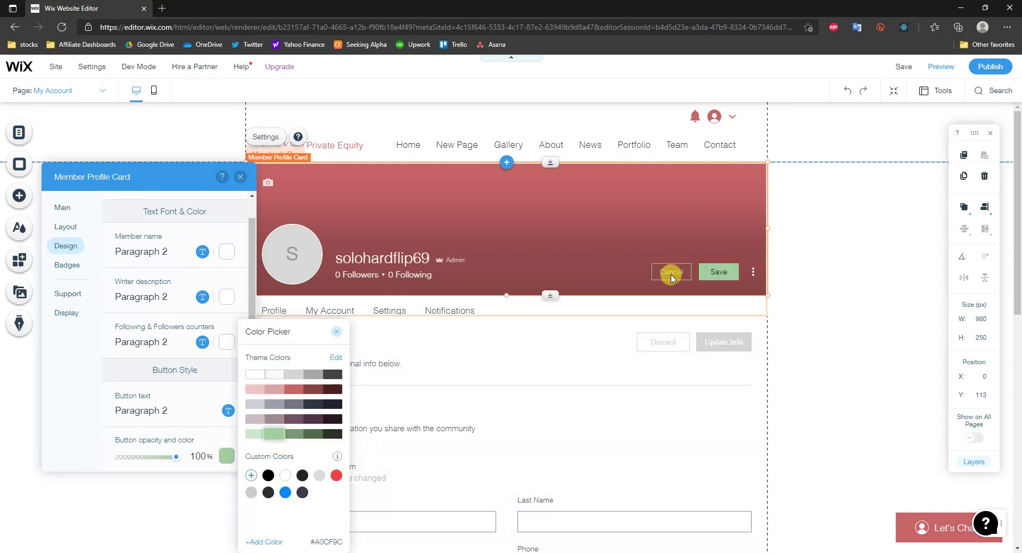
left_click(286, 493)
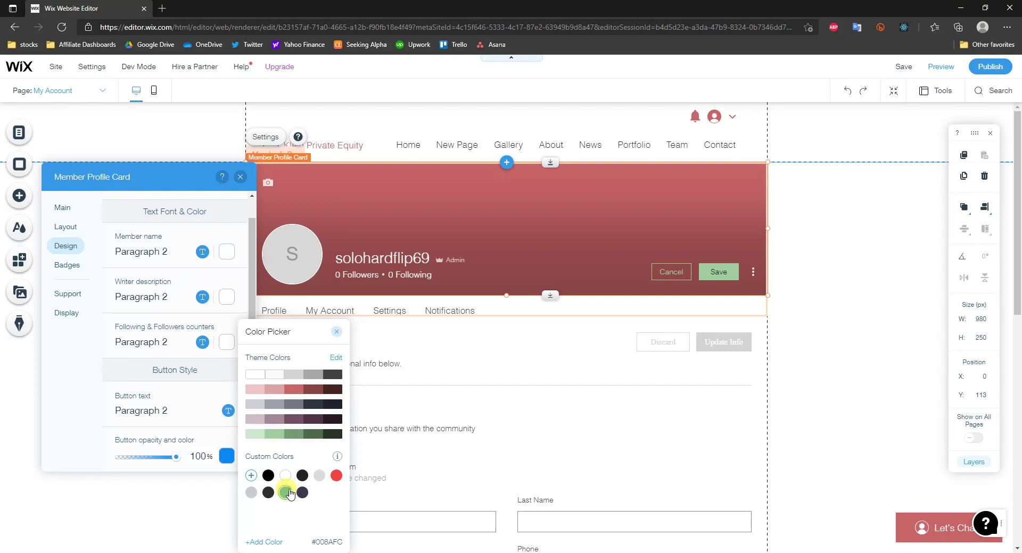
left_click(221, 392)
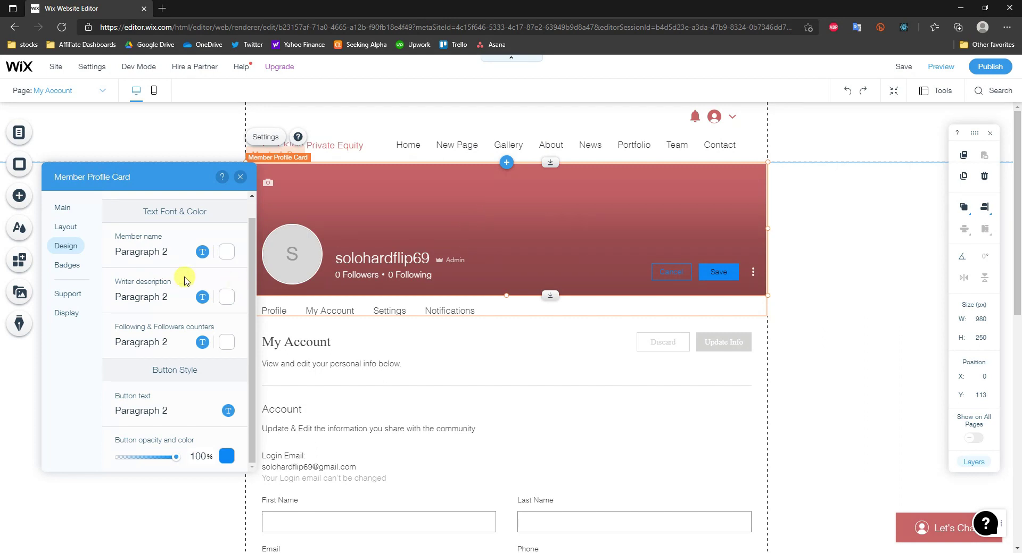
Review the card's Main and Badges tabs, then close the profile card settings.
left_click(63, 209)
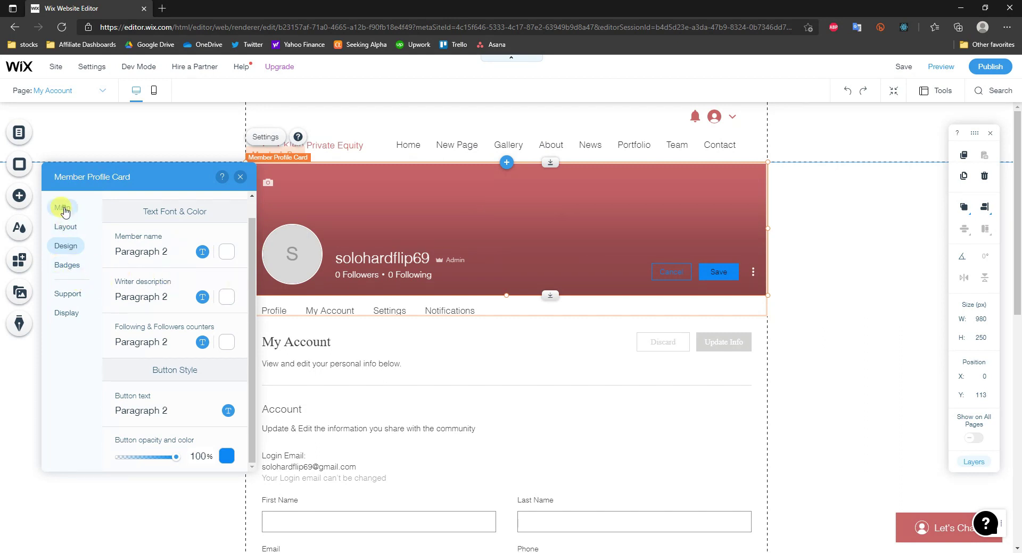
left_click(73, 267)
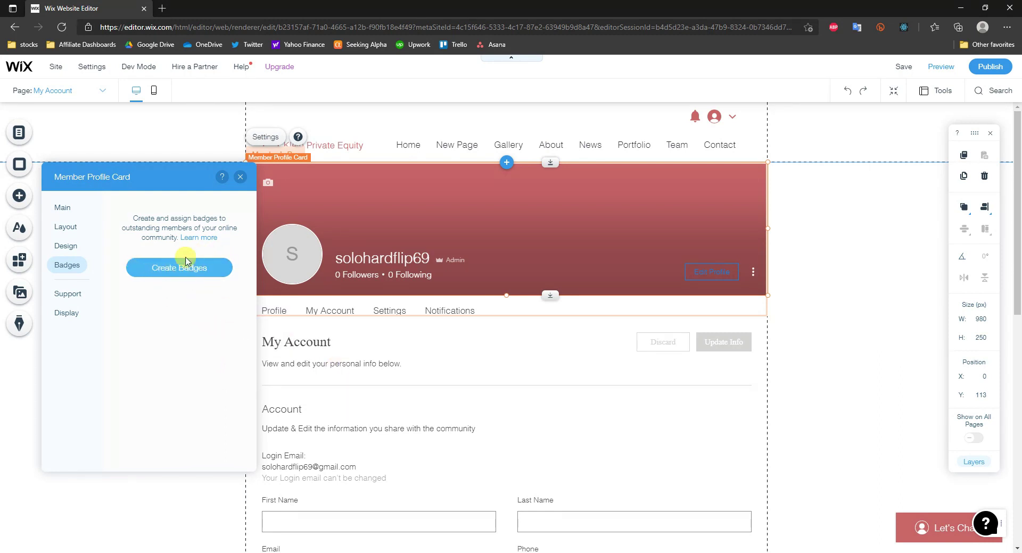
left_click(68, 314)
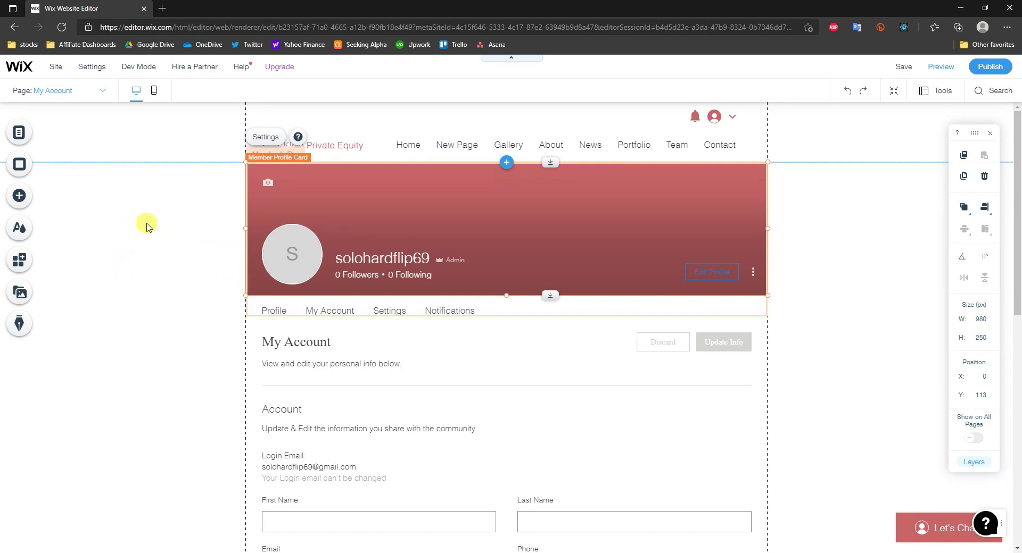
Browse the member and custom page options for a new member page, closing without adding one.
left_click(33, 135)
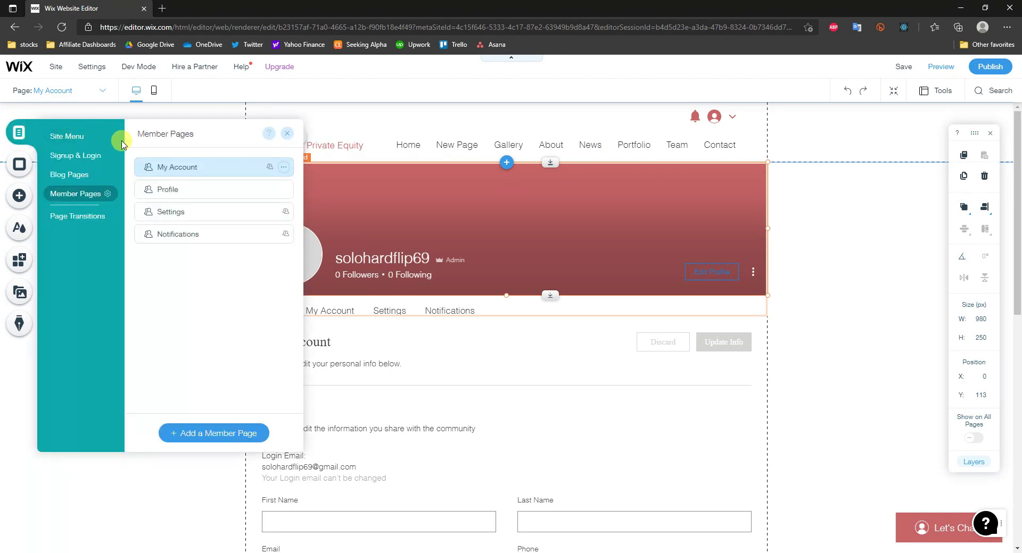
left_click(204, 433)
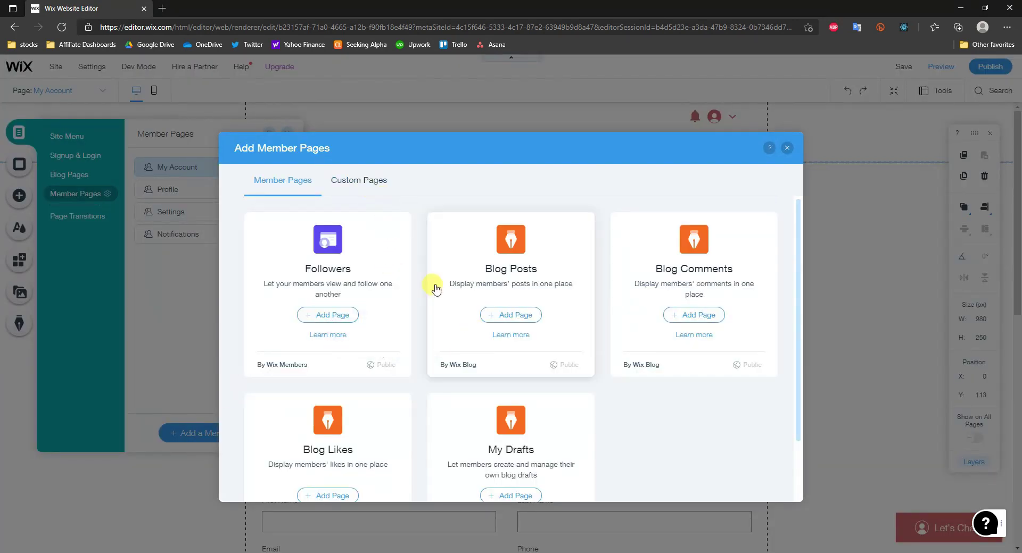
scroll(442, 314, "down", 1)
scroll(681, 276, "up", 1)
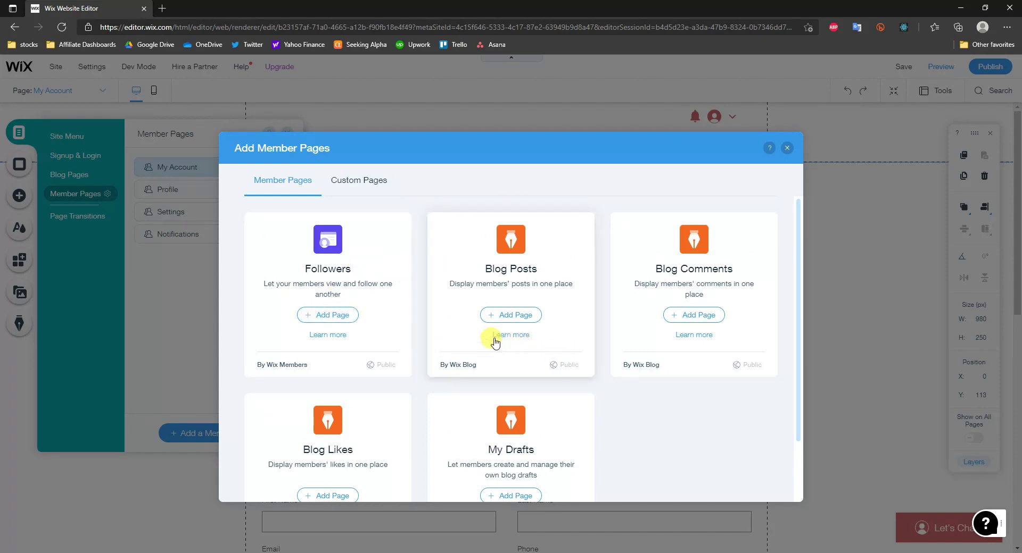
left_click(358, 181)
left_click(301, 183)
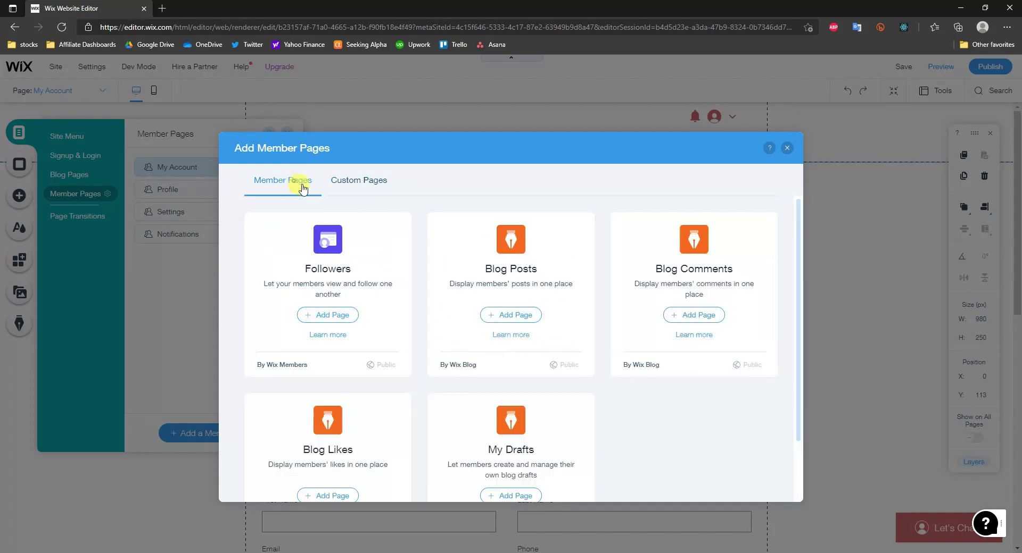
left_click(787, 148)
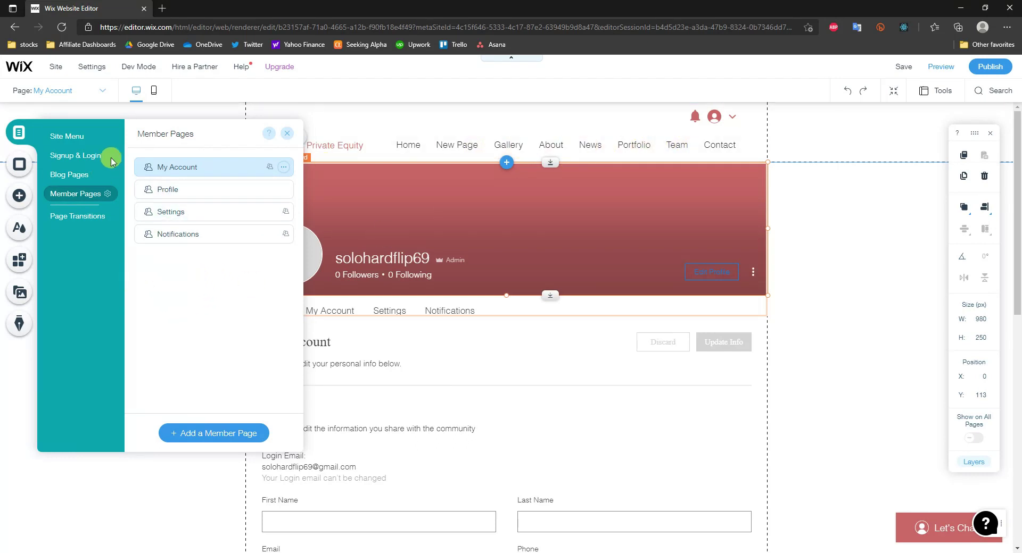
Open New Page on the canvas and bring up its Page Settings.
left_click(82, 141)
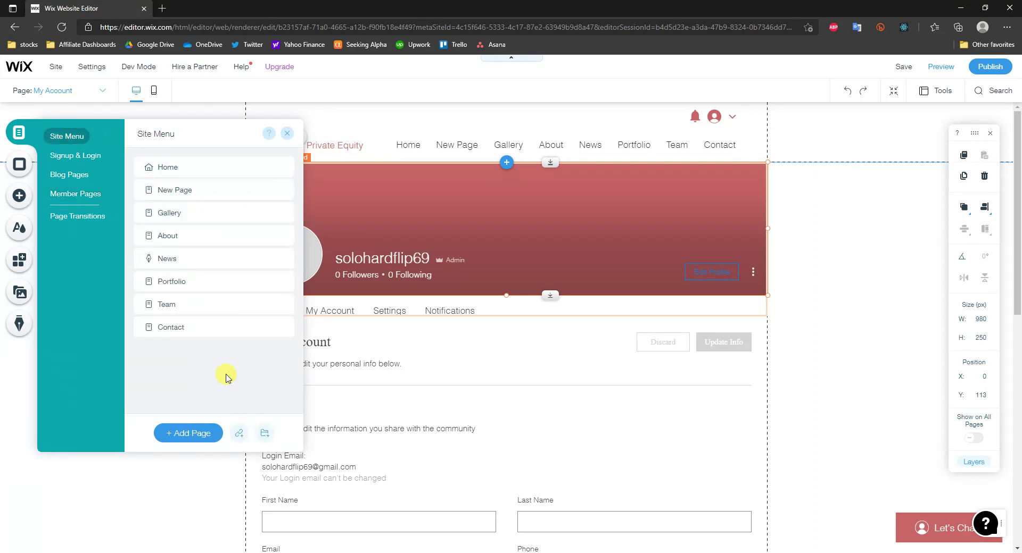
left_click(214, 193)
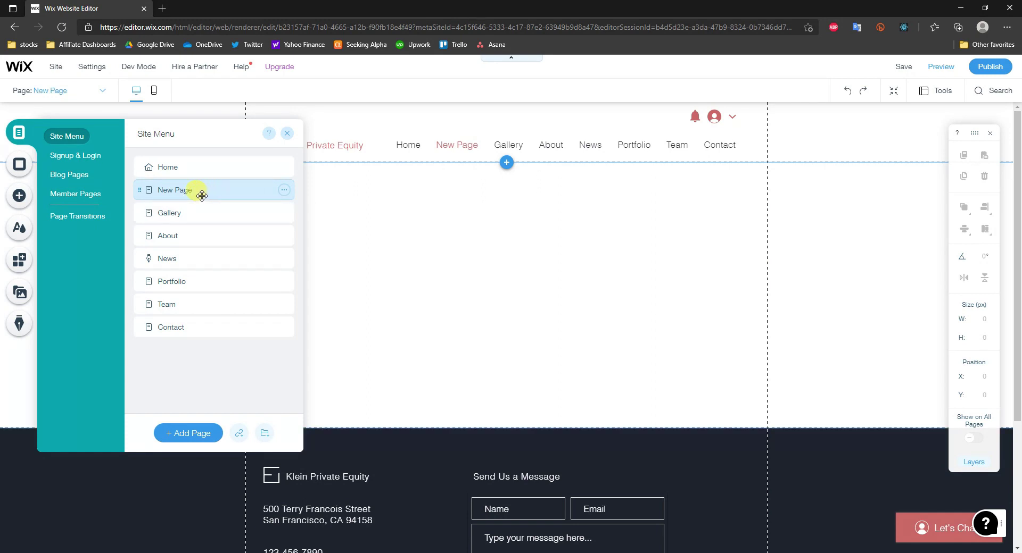
left_click(286, 193)
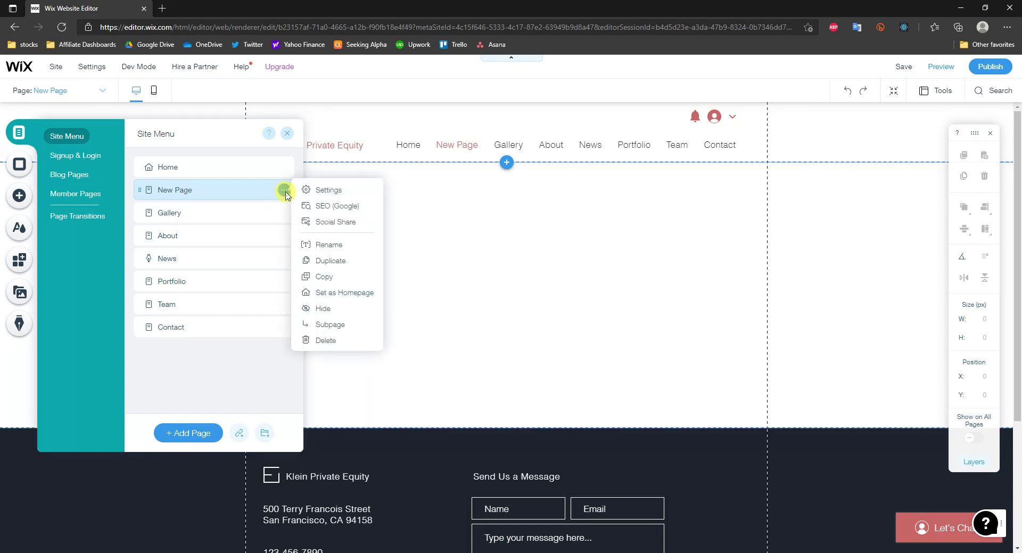
left_click(320, 190)
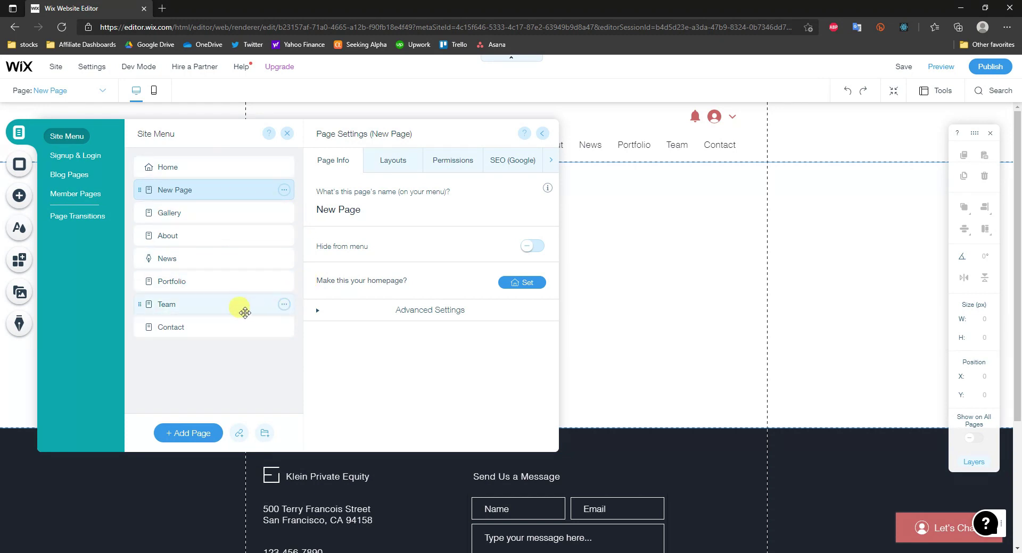
Restrict New Page's permissions to Members Only after trying Password Holders.
left_click(454, 160)
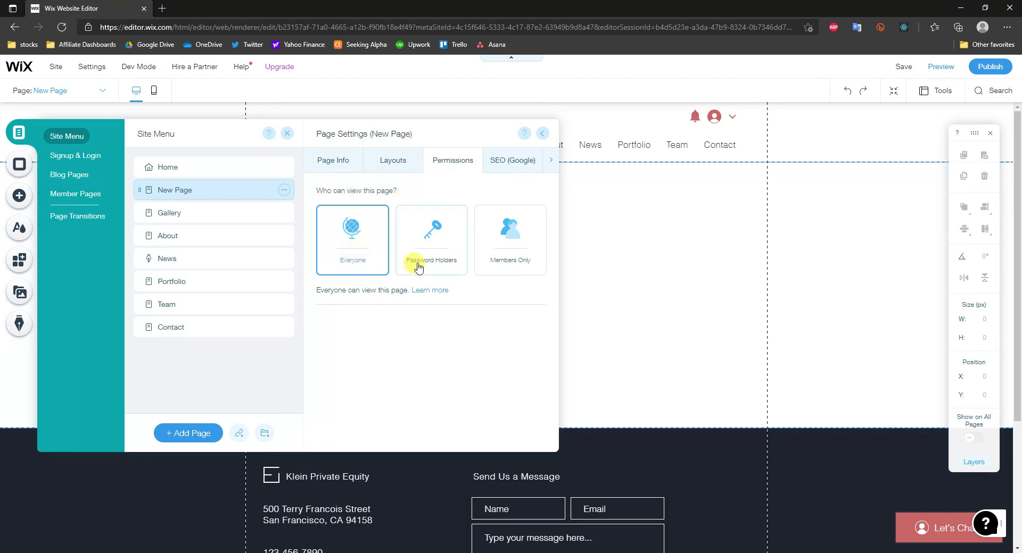
left_click(417, 263)
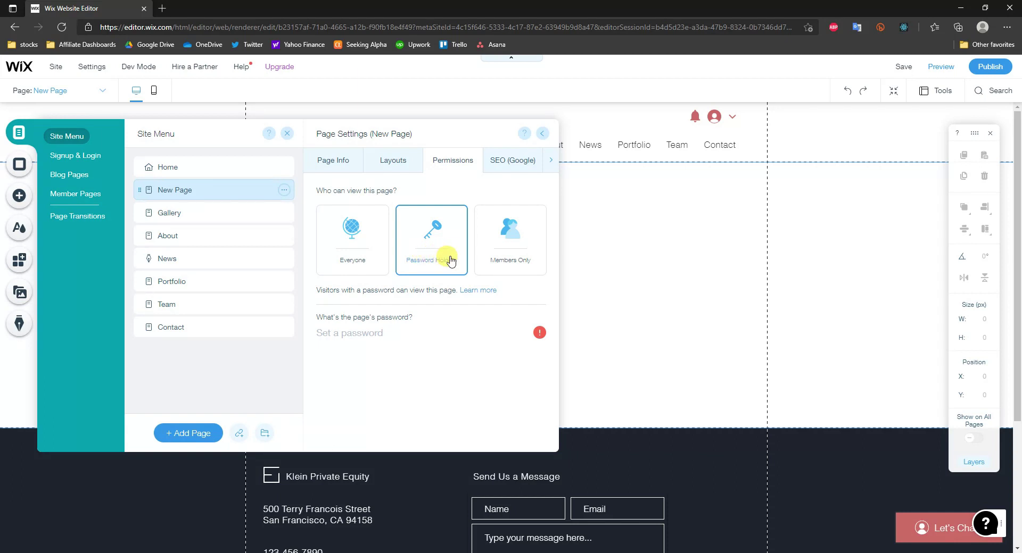
left_click(499, 260)
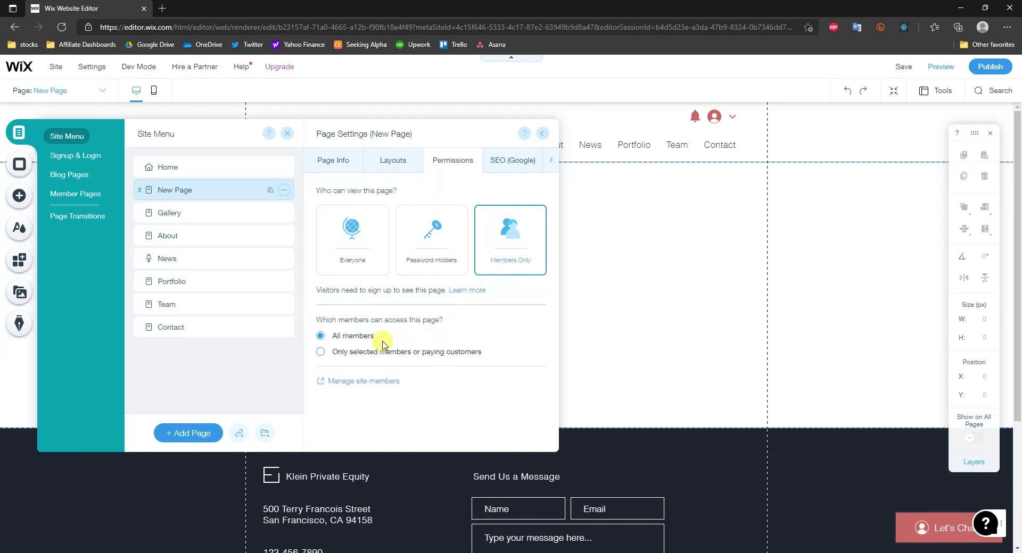
Restrict New Page to 'Only selected members or paying customers' and open its member role selection.
left_click(359, 353)
scroll(471, 327, "down", 1)
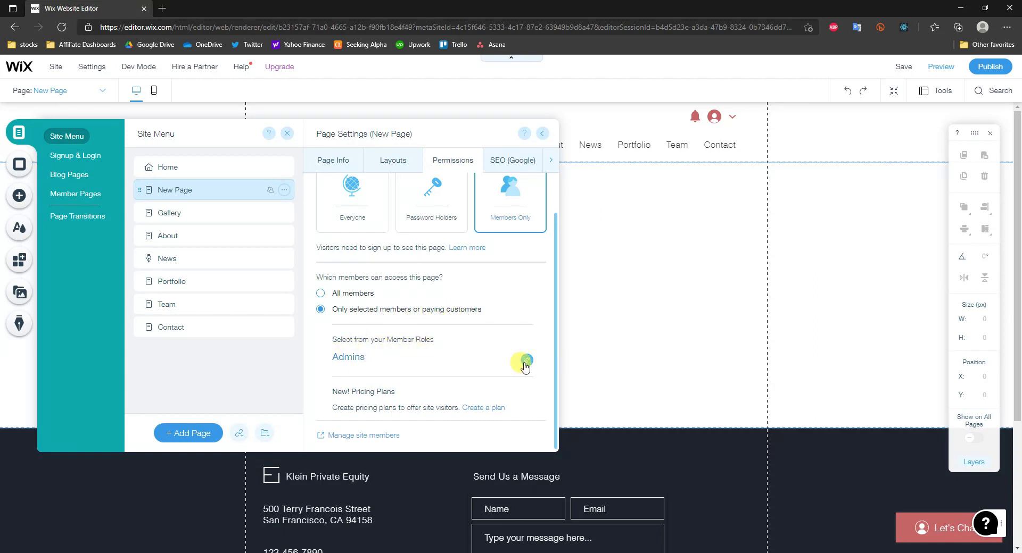
left_click(527, 365)
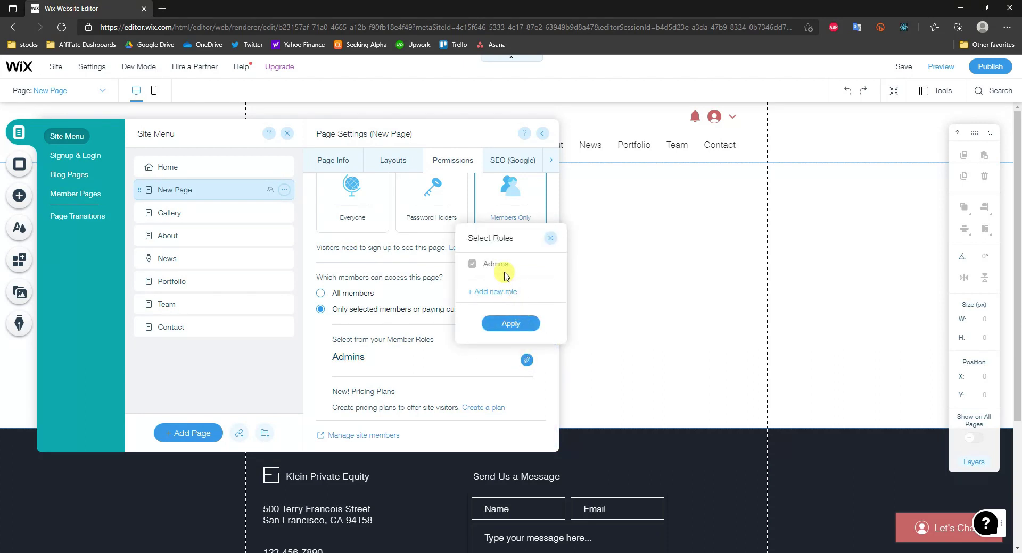
Choose the Admins role as New Page's allowed member role and close the role list.
left_click(493, 265)
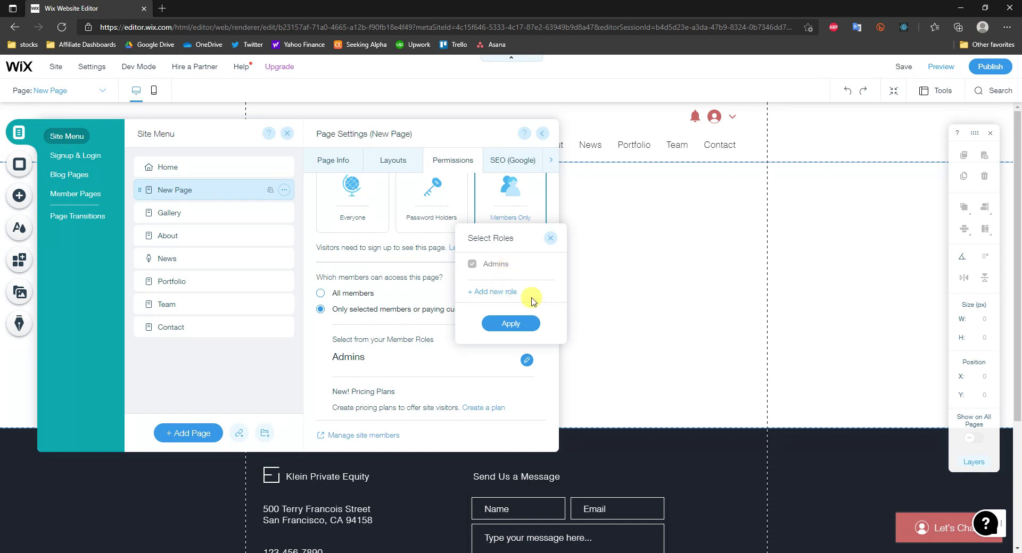
left_click(550, 239)
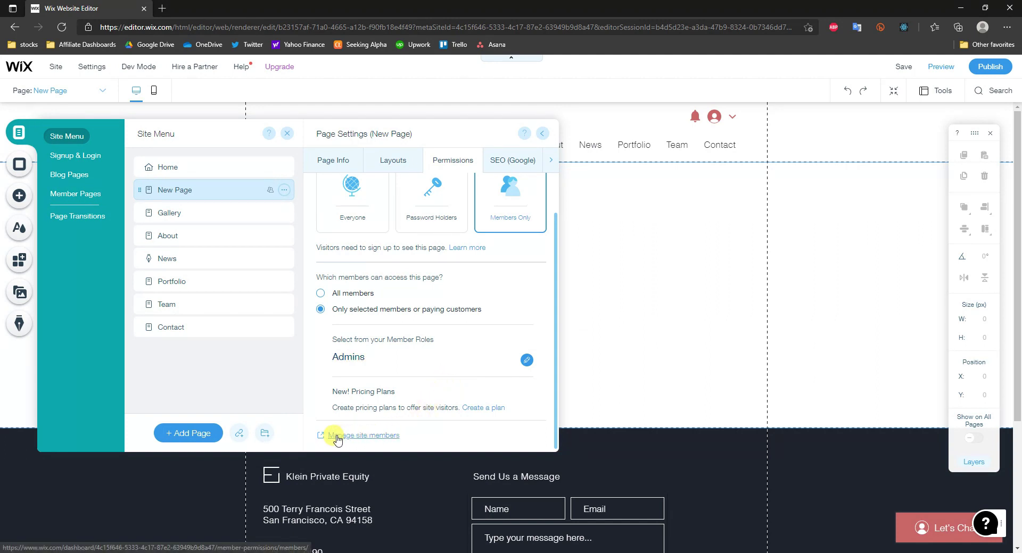
Go to the dashboard's Site Members list and expand the More Actions menu.
left_click(338, 436)
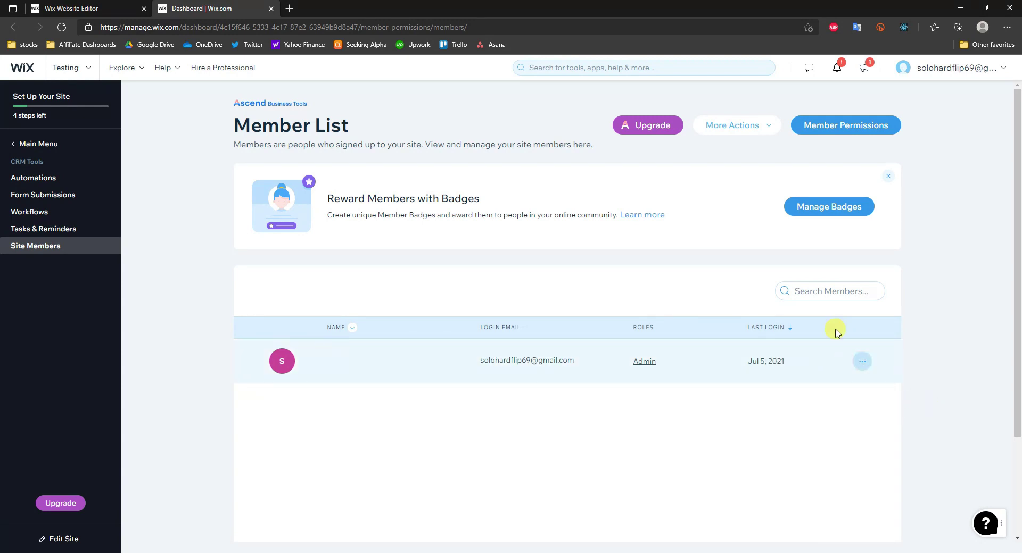
left_click(769, 127)
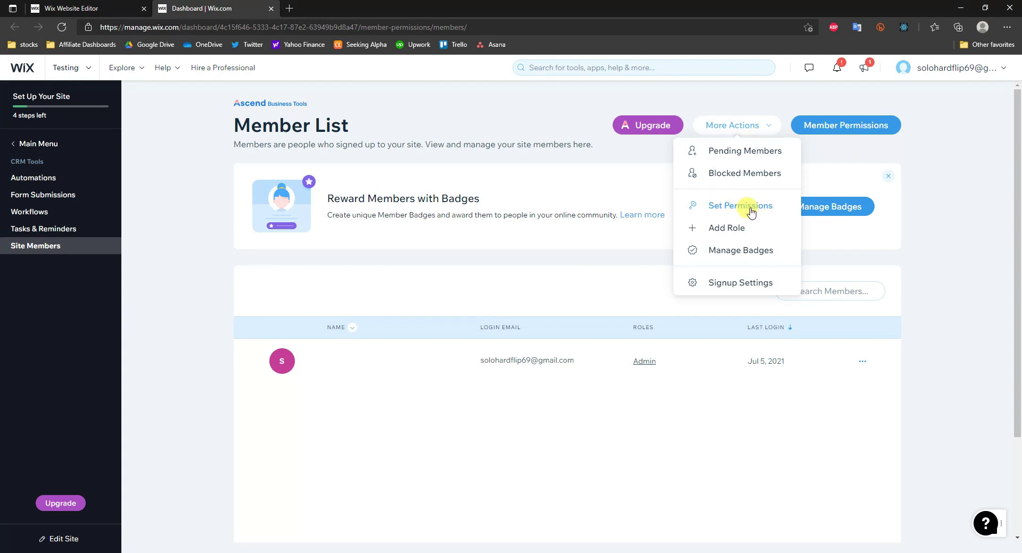
Add a Yellow member role named 'Free member', save it, and return to Site Members.
left_click(728, 229)
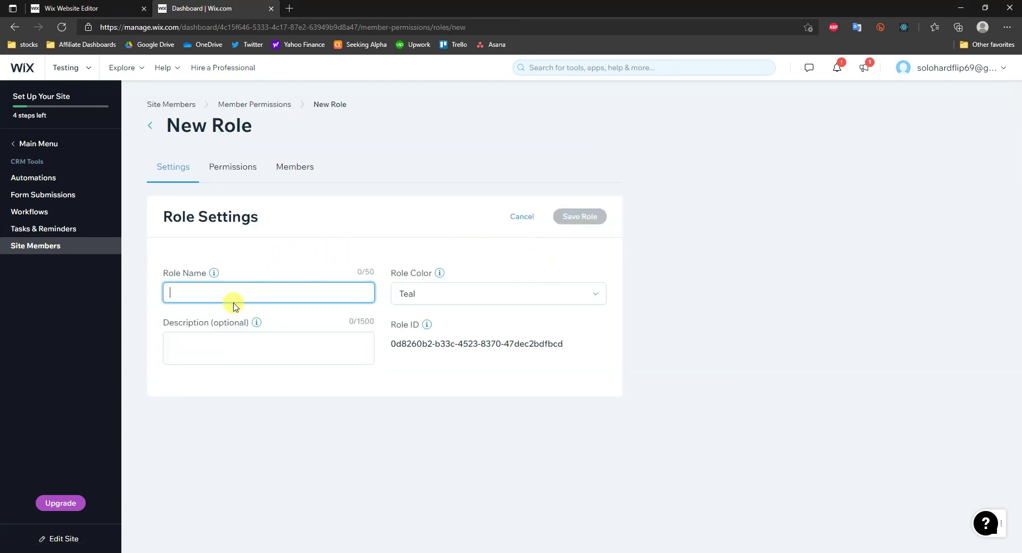
type("Free member")
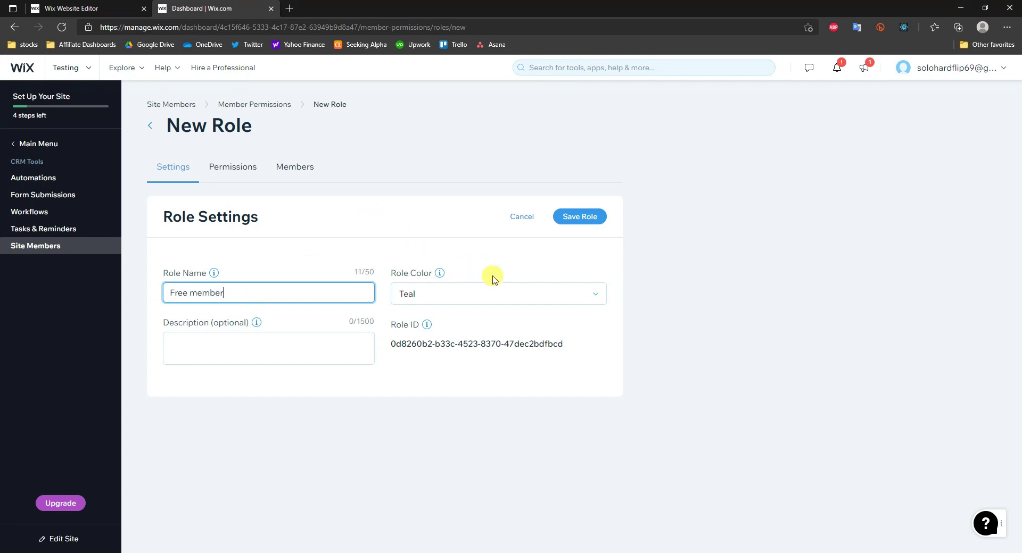
left_click(503, 290)
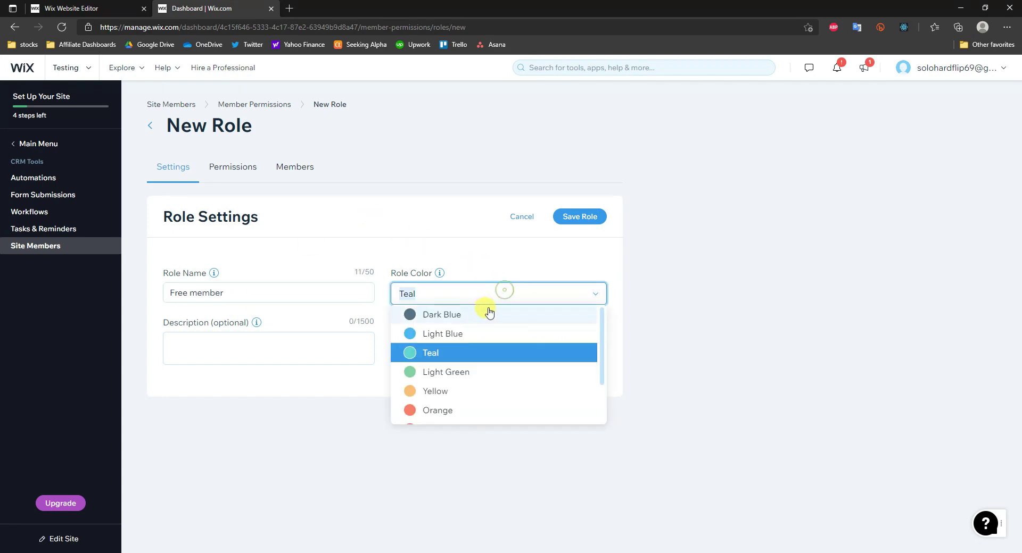
left_click(455, 393)
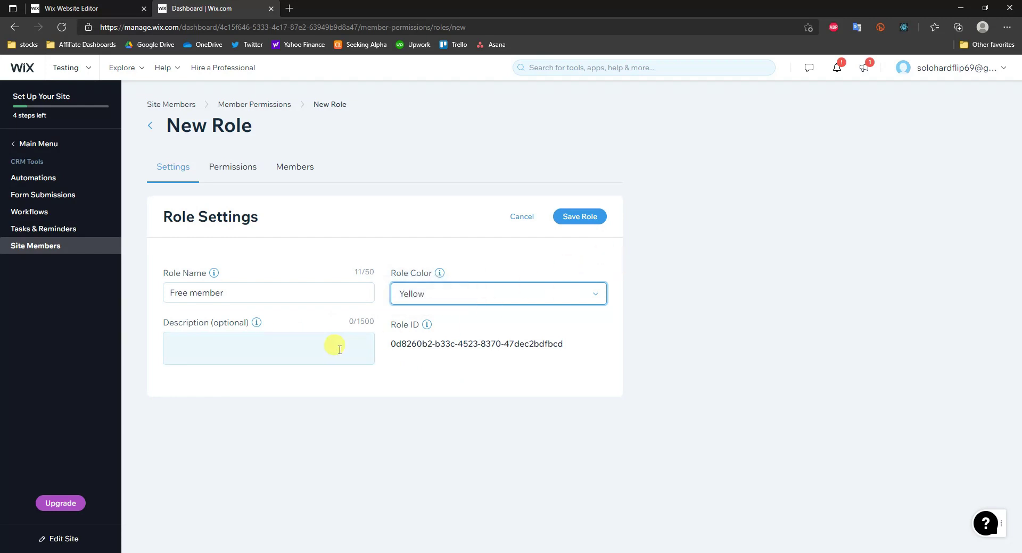
left_click(583, 218)
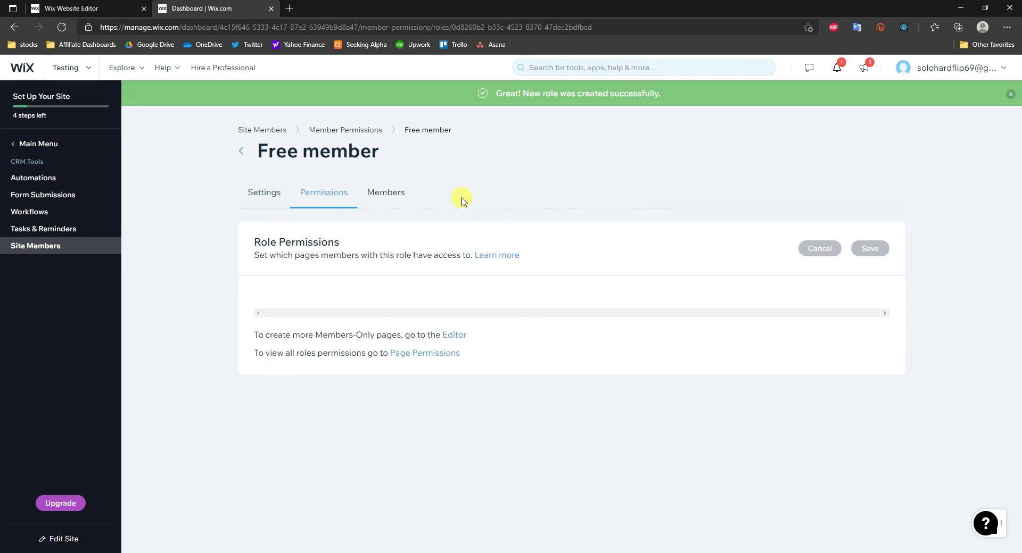
left_click(283, 130)
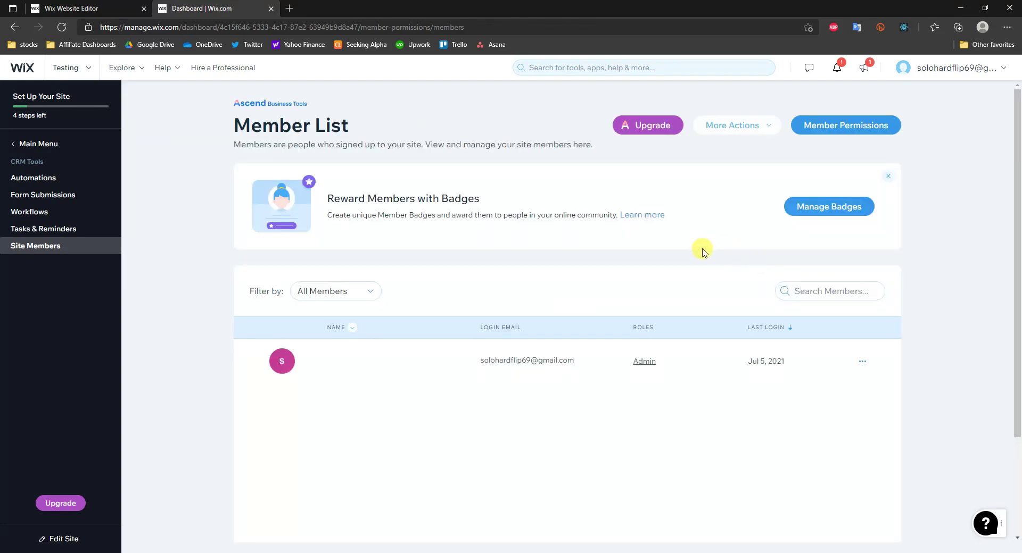